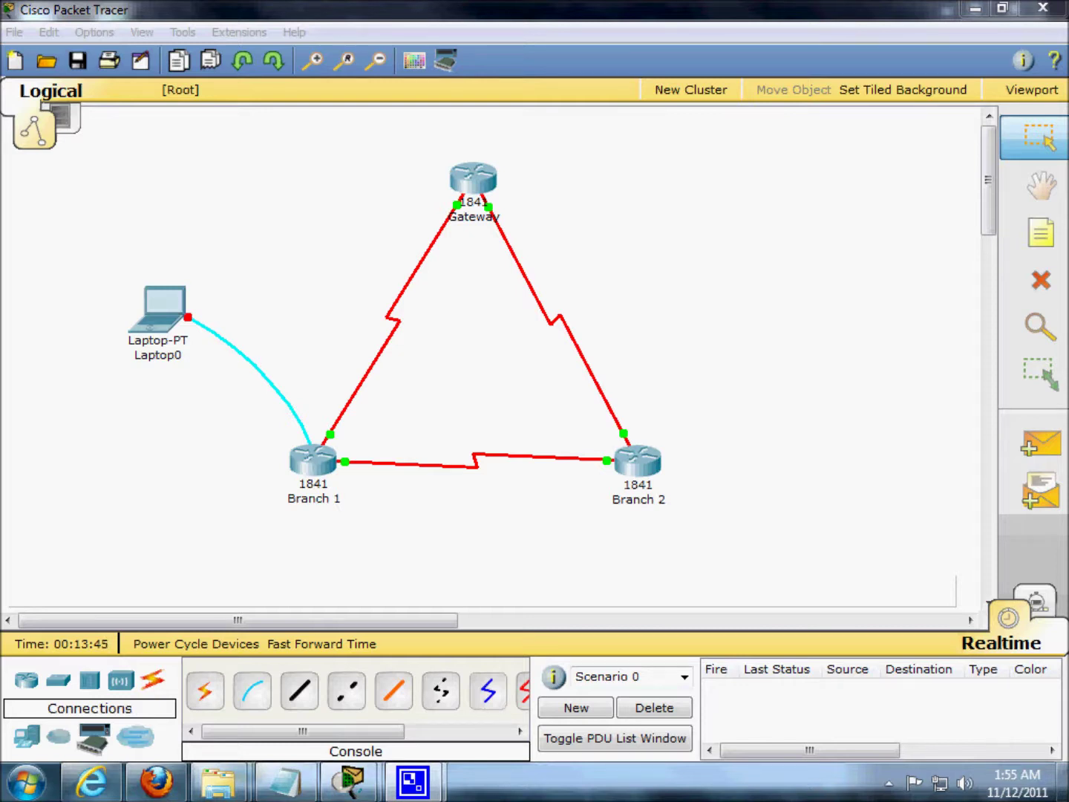
# On Gateway's command line, start the EIGRP 100 routing process, correcting the misspelled protocol name
pyautogui.click(455, 185)
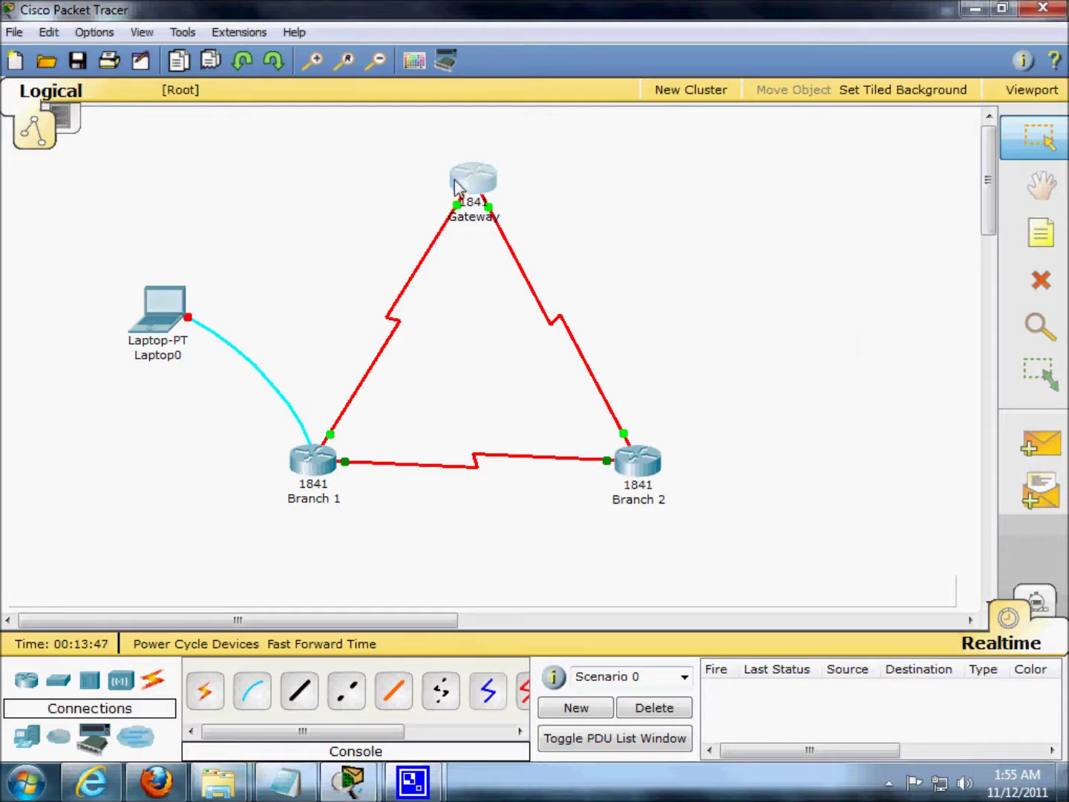
pyautogui.click(355, 227)
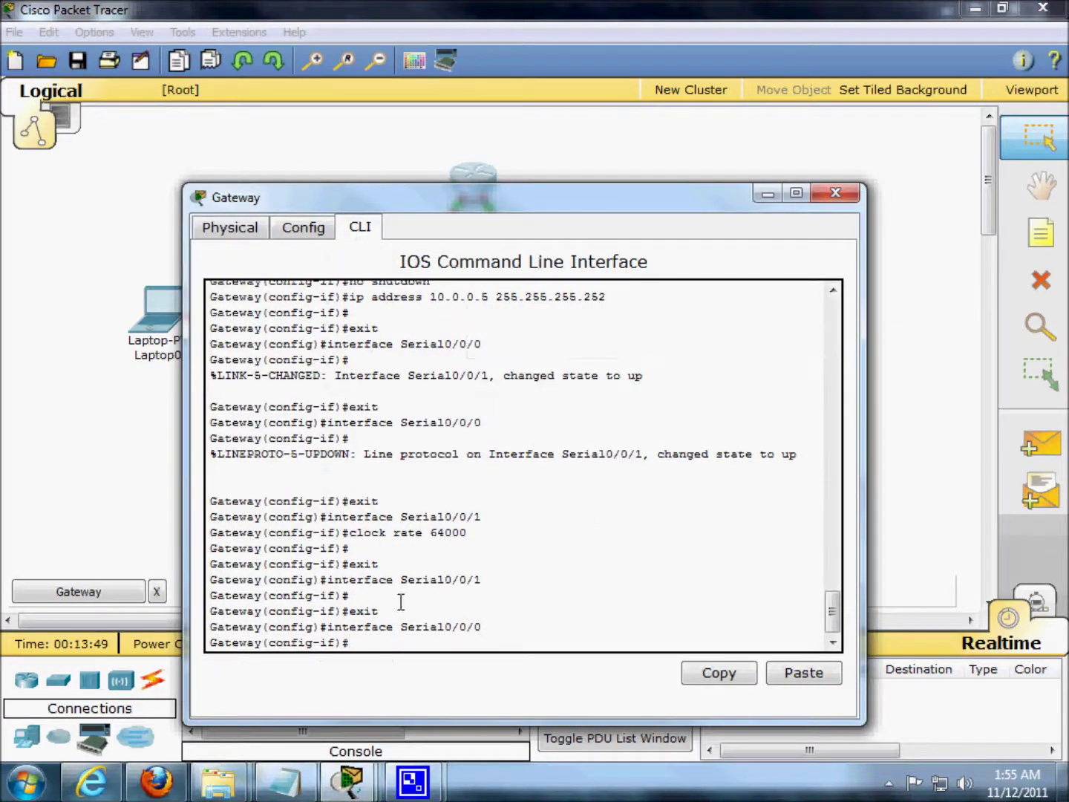
pyautogui.write('exit')
pyautogui.press('Return')
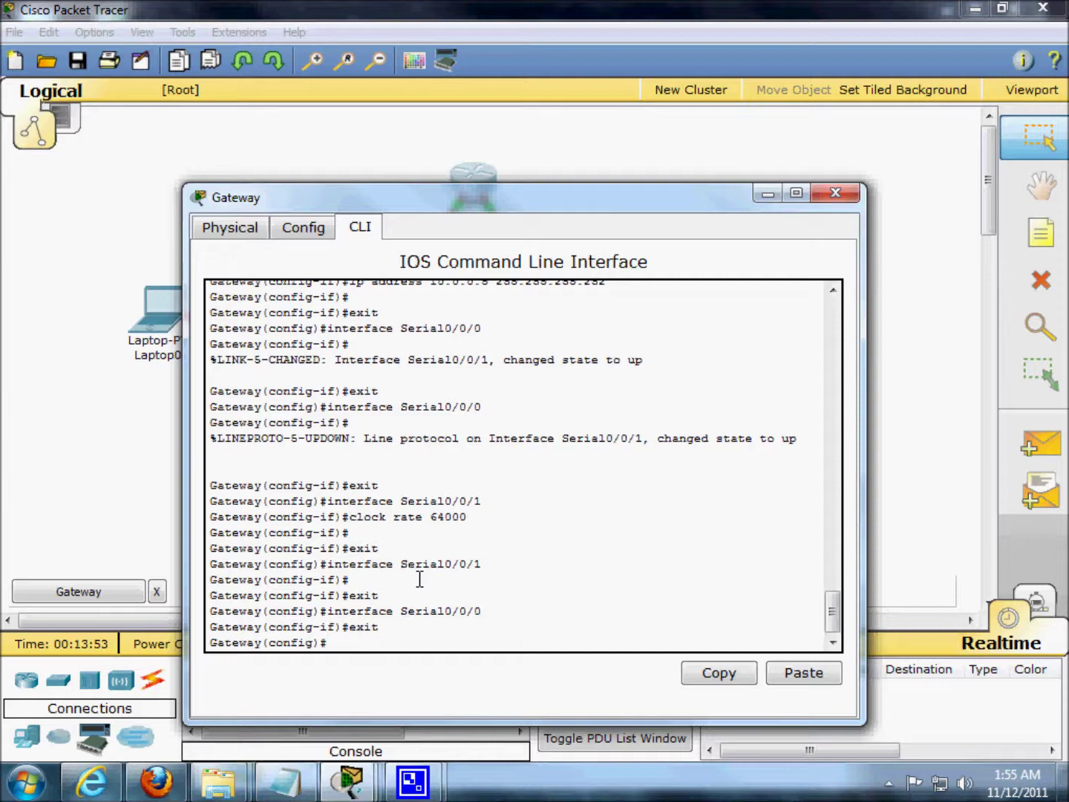
pyautogui.write('r')
pyautogui.write('outer ')
pyautogui.write('egir')
pyautogui.write('p 100')
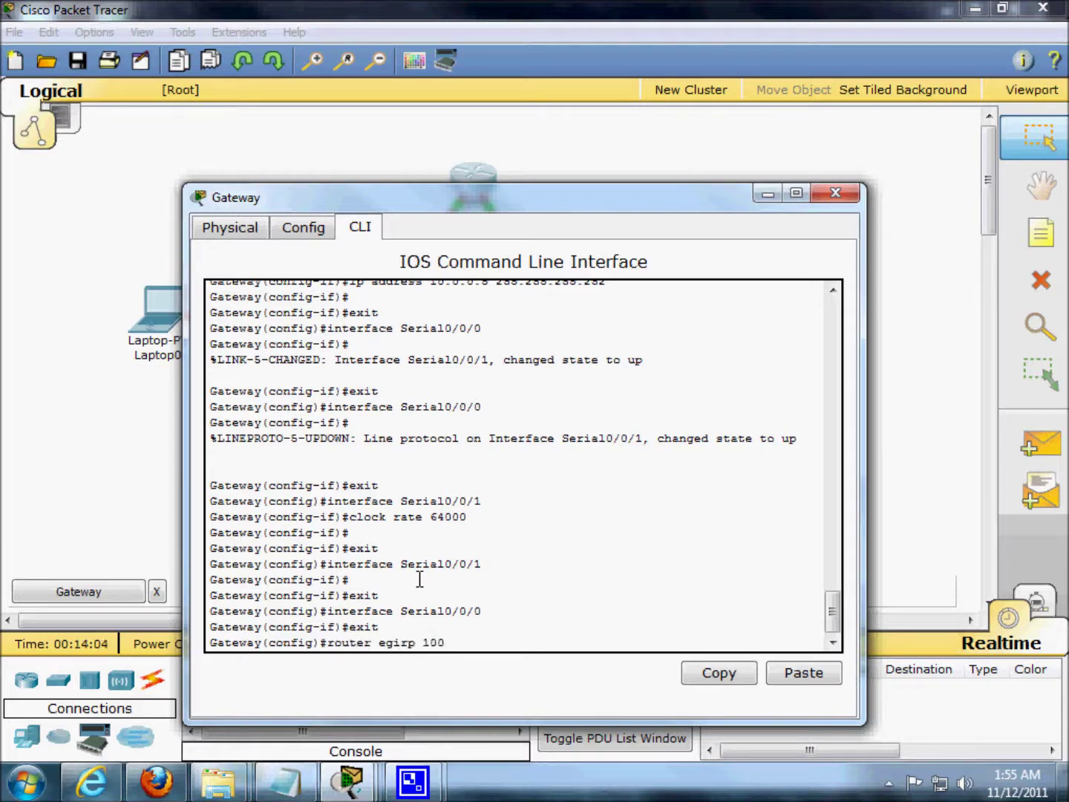
pyautogui.press('Return')
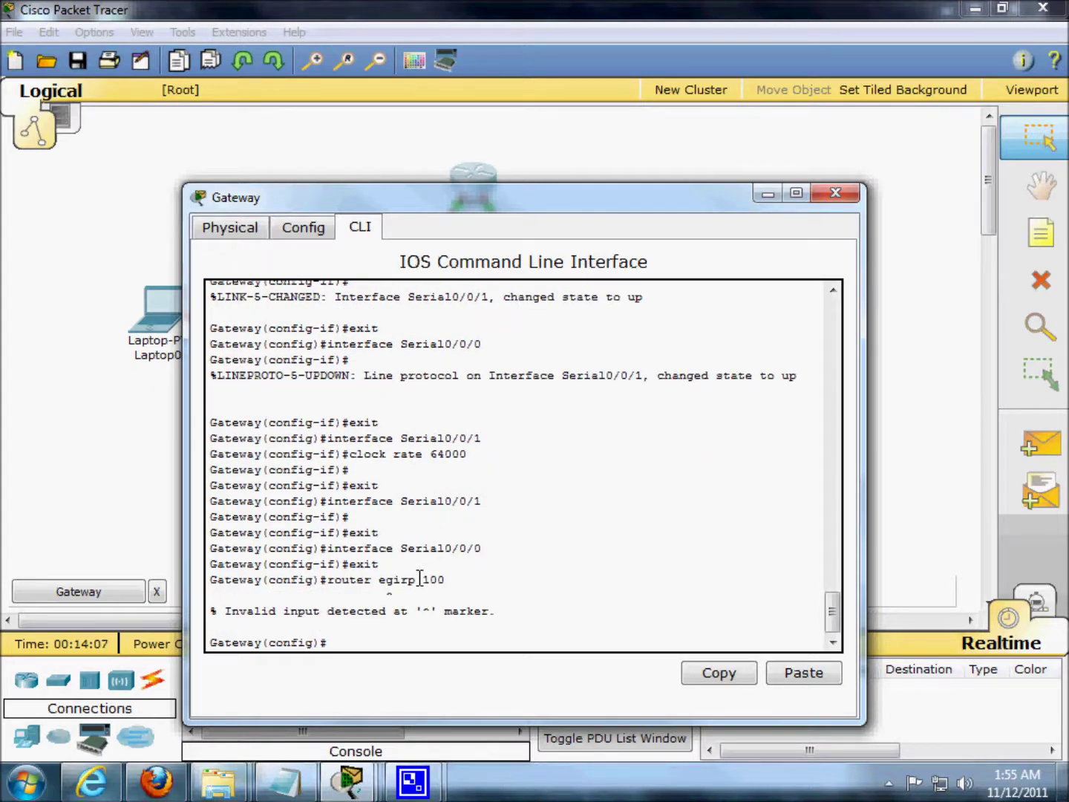
pyautogui.press('Up')
pyautogui.press('Left')
pyautogui.press('Left')
pyautogui.press('Left')
pyautogui.press('Left')
pyautogui.press('Left')
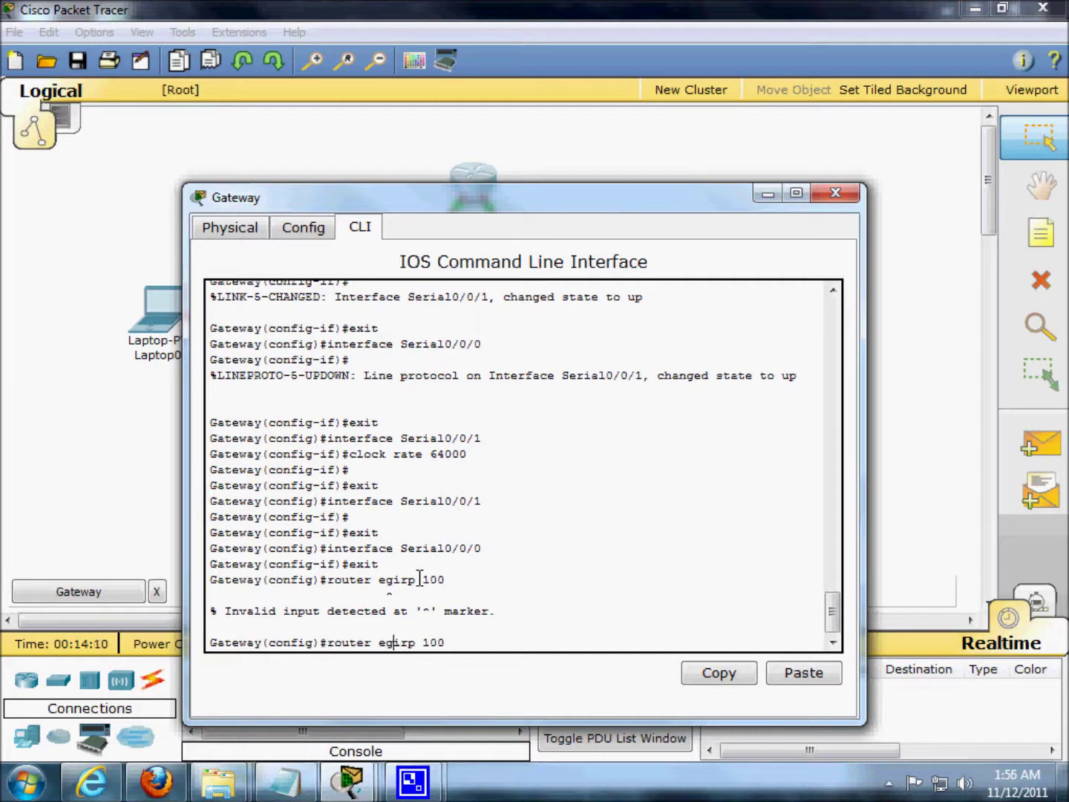
pyautogui.press('Delete')
pyautogui.press('Right')
pyautogui.write('g')
pyautogui.press('Return')
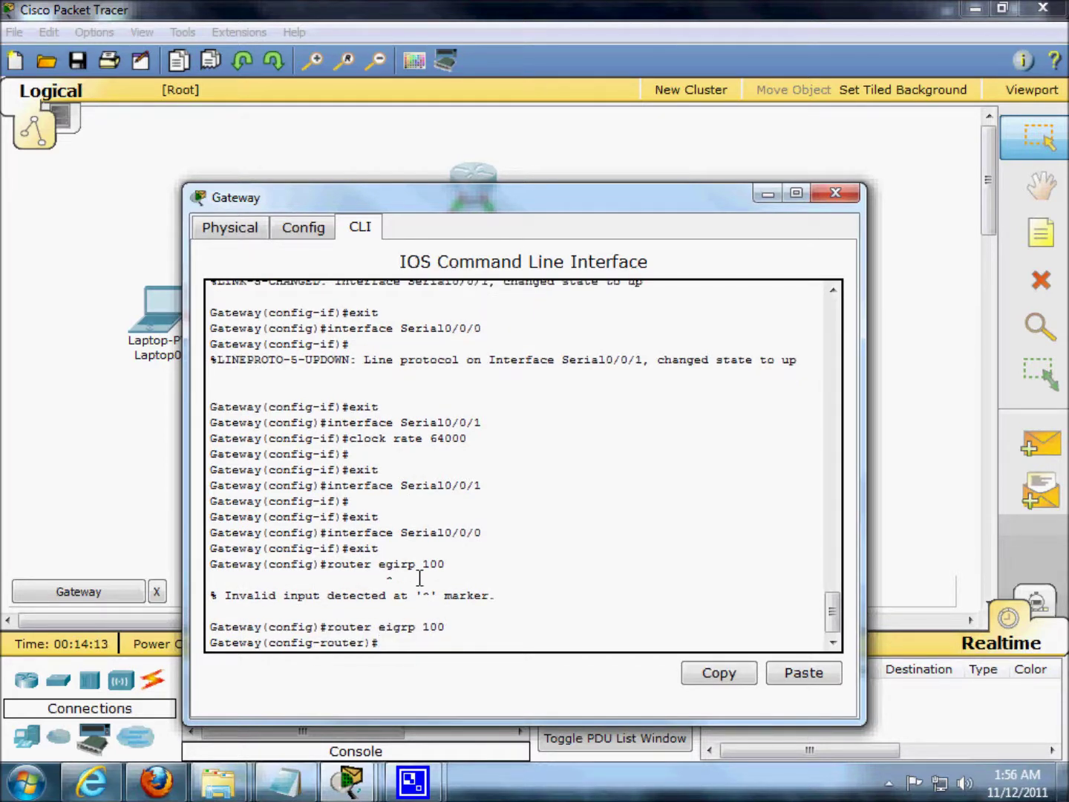
pyautogui.write('networ')
pyautogui.write('k 10.')
pyautogui.write('0.0.0')
# Advertise networks 10.0.0.0 and 10.0.0.4, save Gateway's configuration with do wr, and close Gateway
pyautogui.press('Return')
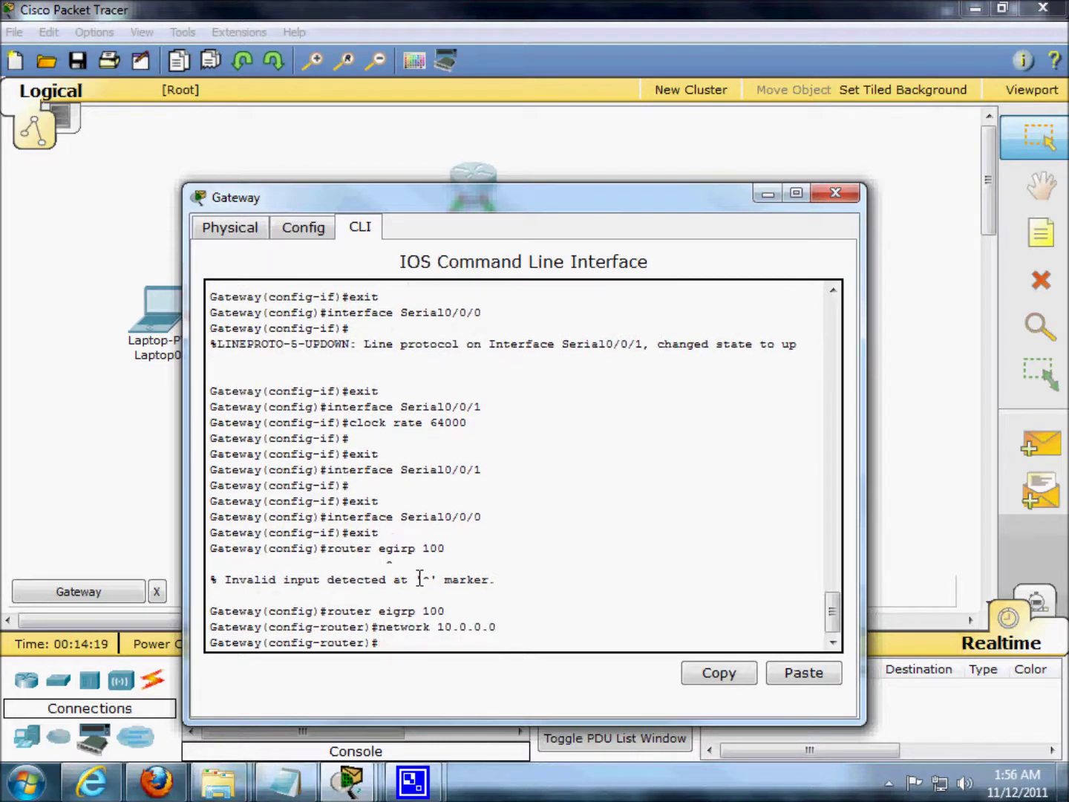
pyautogui.press('Up')
pyautogui.press('BackSpace')
pyautogui.write('4')
pyautogui.press('Return')
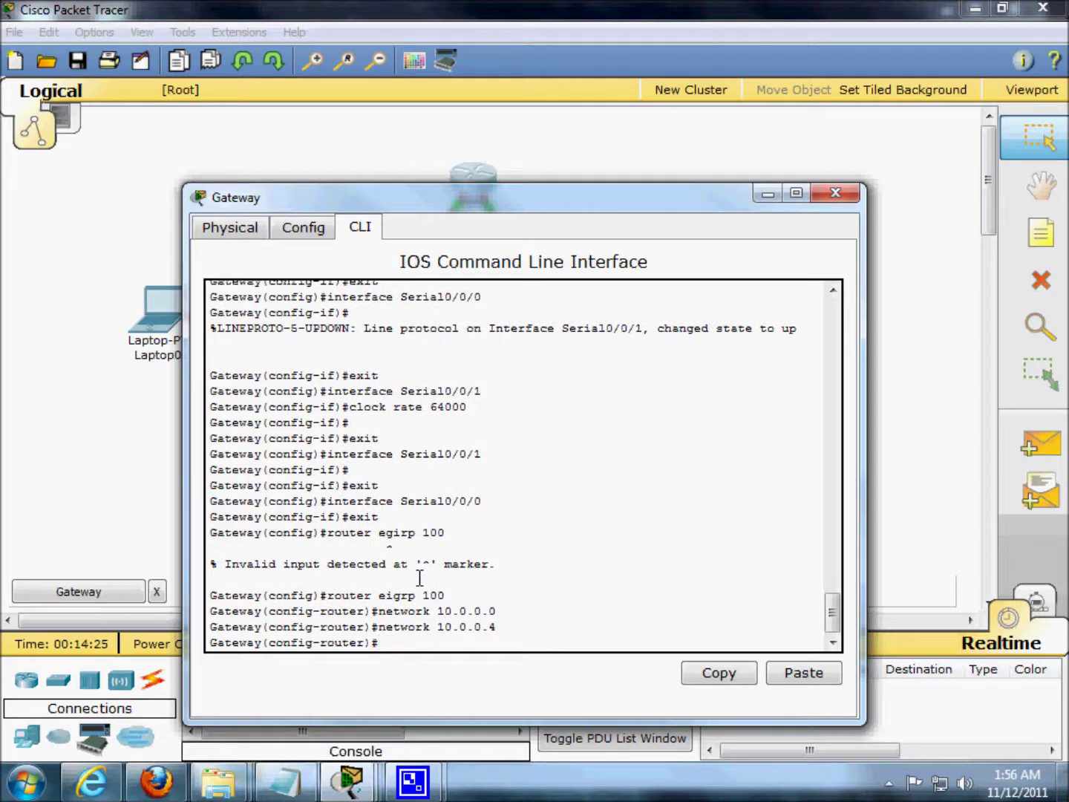
pyautogui.write('do wr')
pyautogui.press('Return')
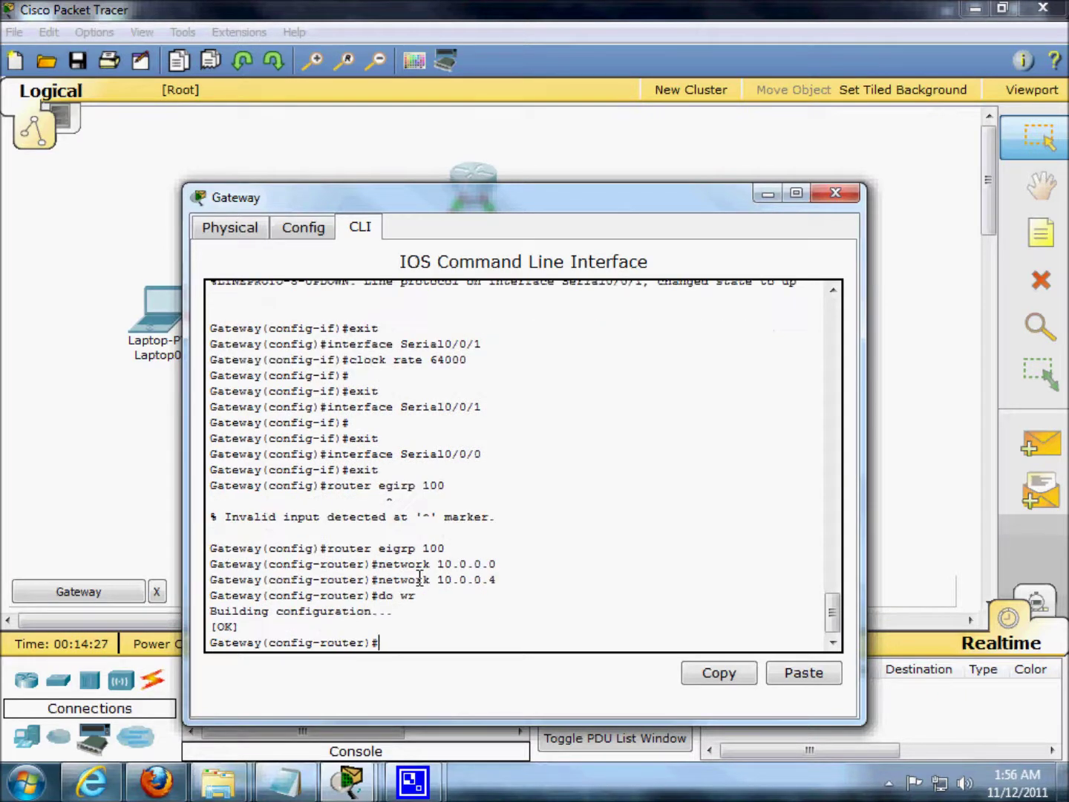
pyautogui.write('exit')
pyautogui.press('Return')
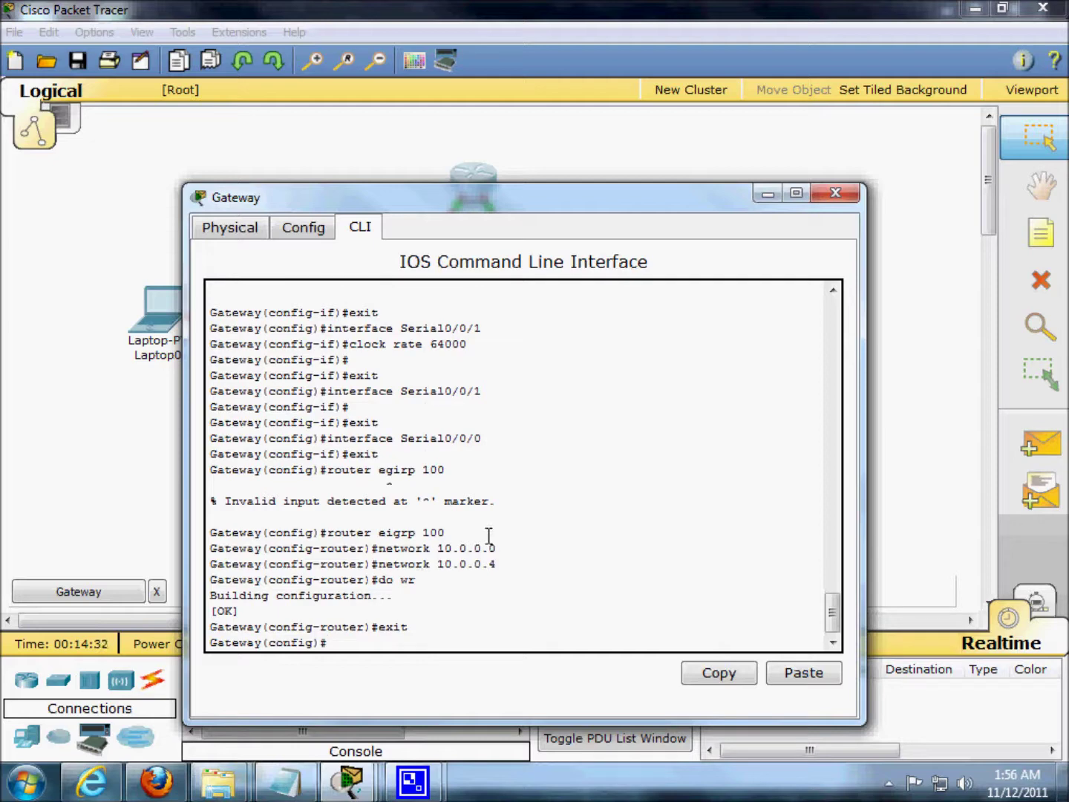
pyautogui.click(829, 193)
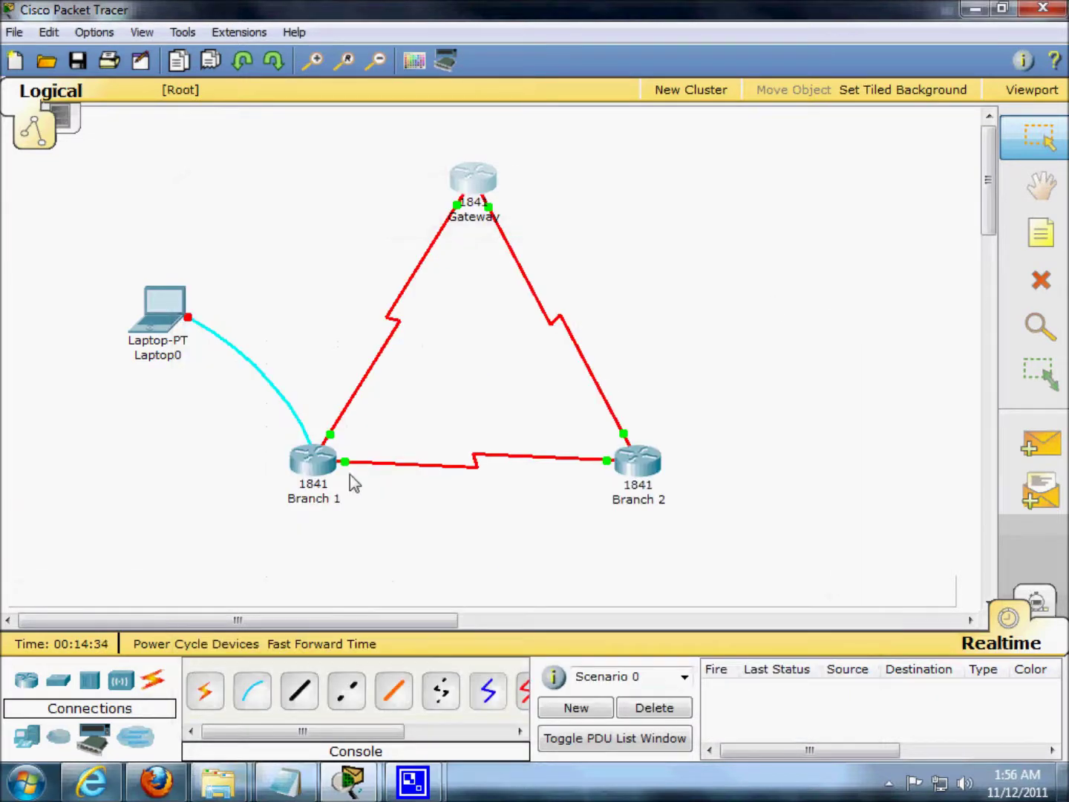
# On Branch 1's command line, leave interface mode and enter router eigrp 100
pyautogui.click(322, 464)
pyautogui.click(235, 94)
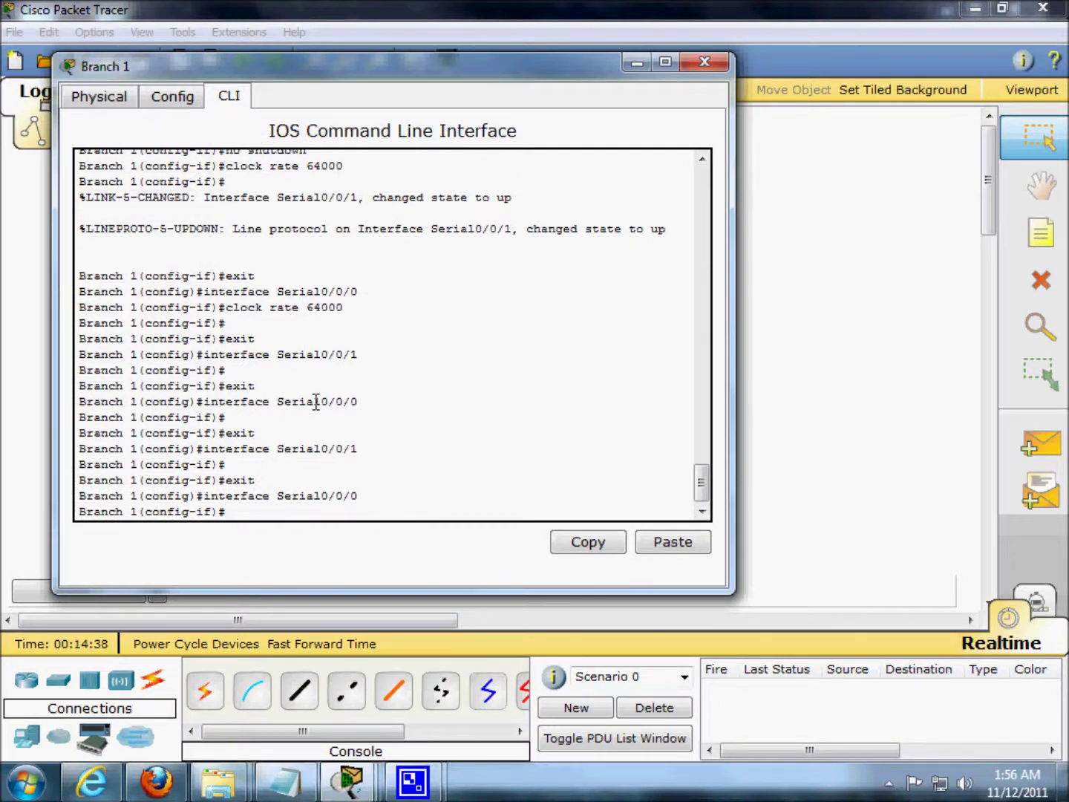
pyautogui.write('exit')
pyautogui.press('Return')
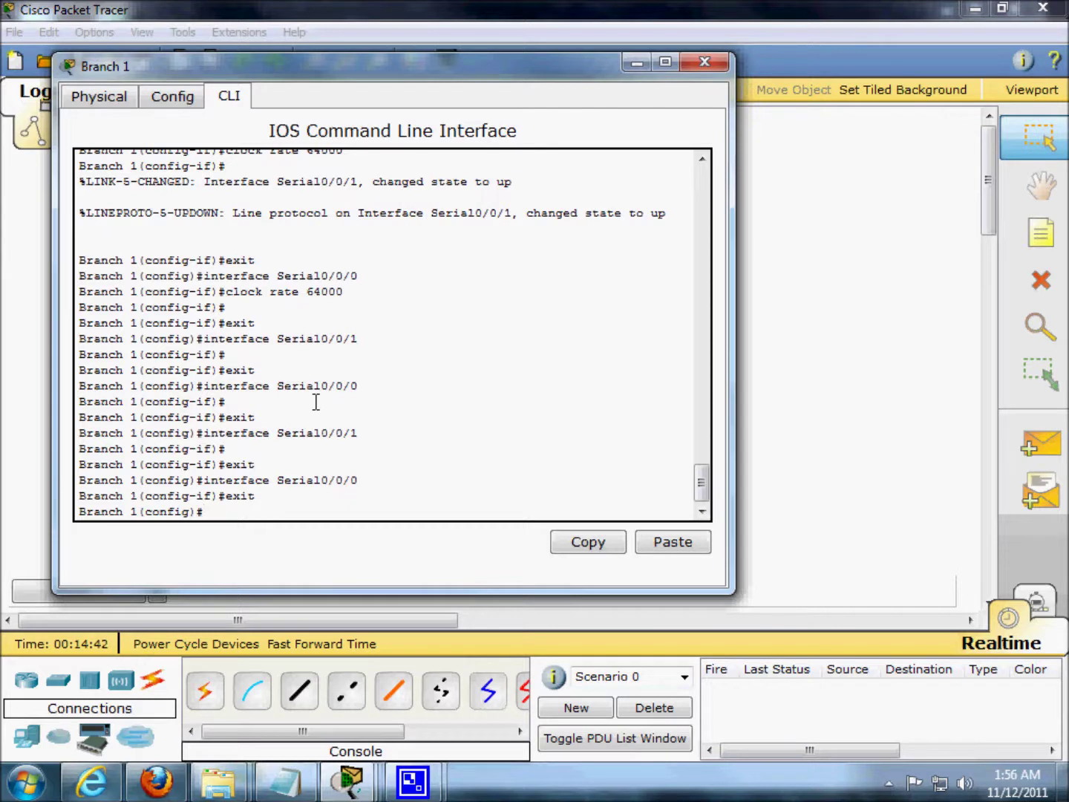
pyautogui.write('router ')
pyautogui.write('ei')
pyautogui.write('grp ')
pyautogui.write('100')
pyautogui.press('Return')
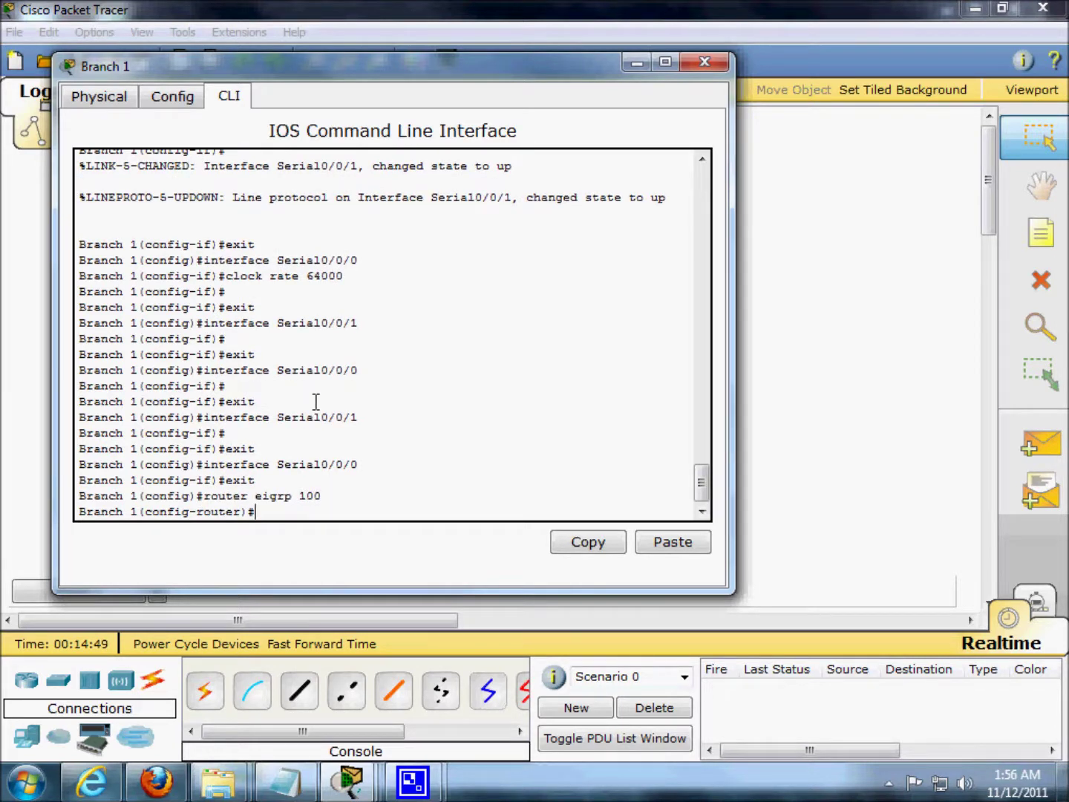
pyautogui.write('netwo')
pyautogui.write('rk 10.')
pyautogui.write('0.0.0')
# Advertise networks 10.0.0.0 and 10.0.0.8 in Branch 1's EIGRP process
pyautogui.press('Return')
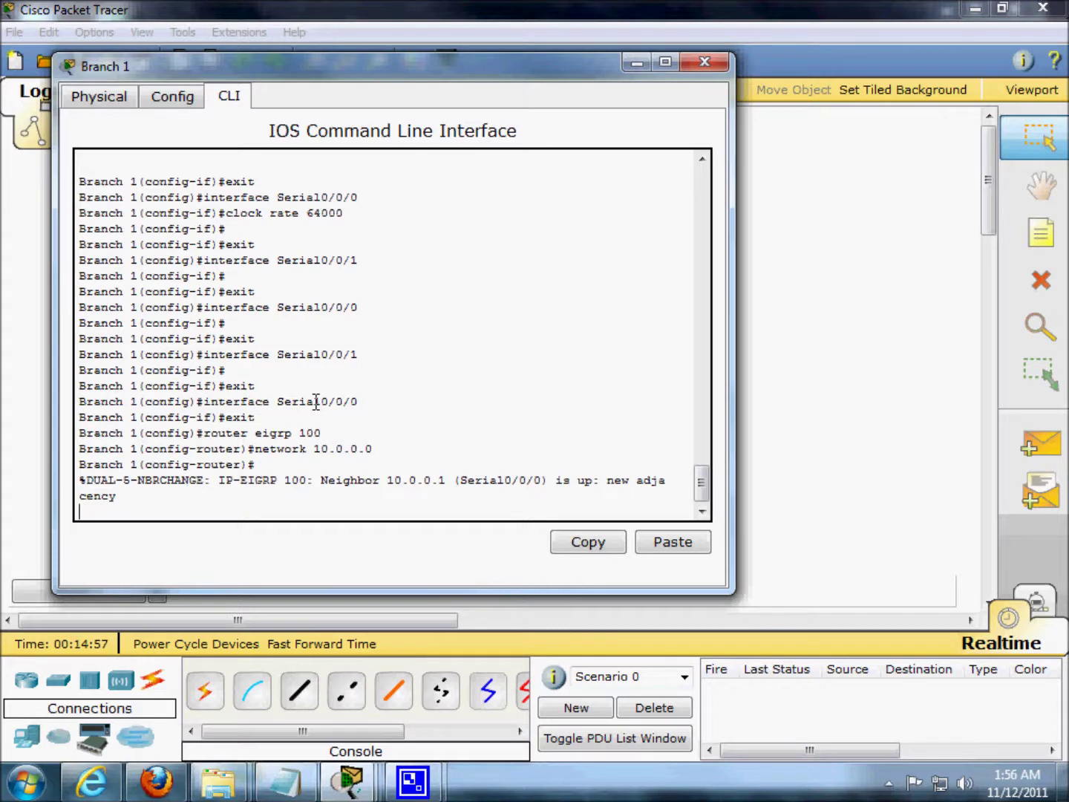
pyautogui.press('Up')
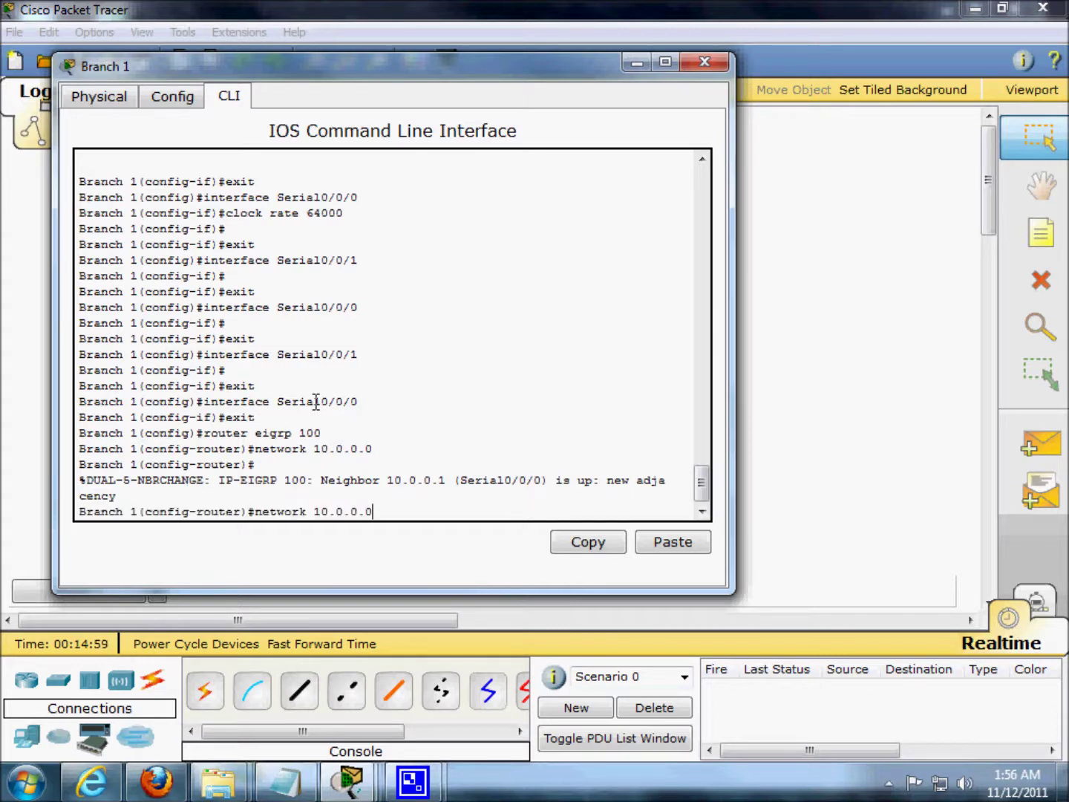
pyautogui.press('Up')
pyautogui.press('Down')
pyautogui.press('BackSpace')
pyautogui.write('8')
pyautogui.press('Return')
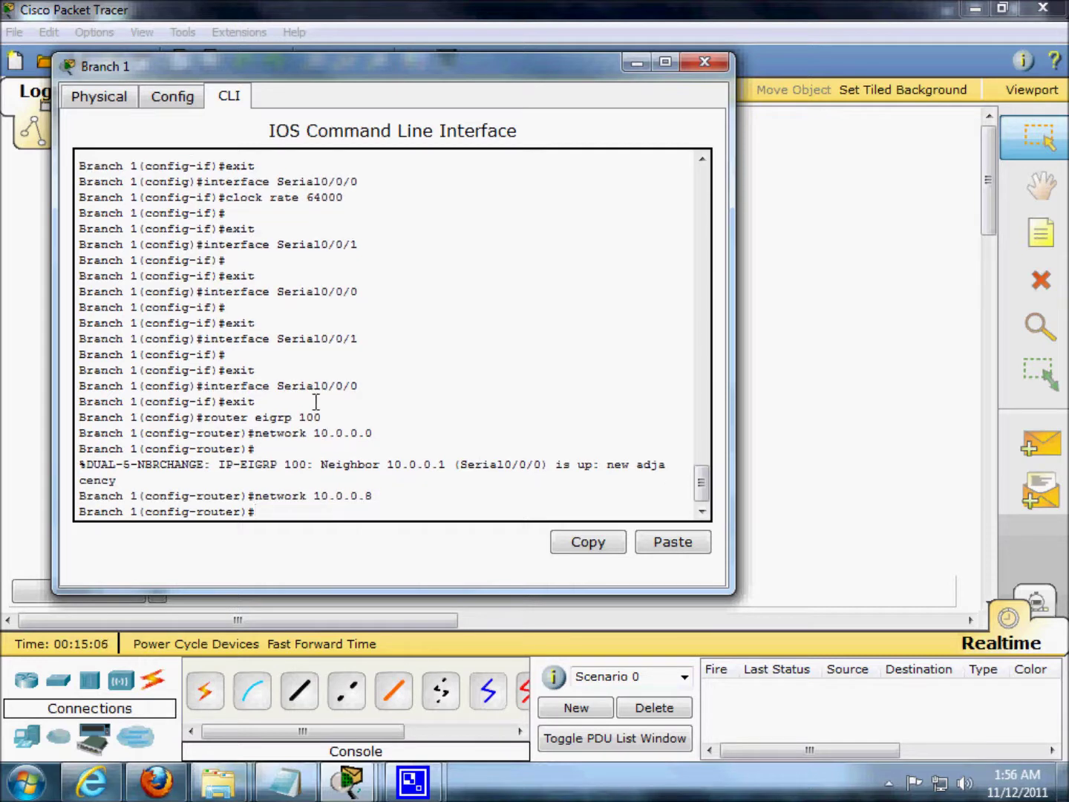
pyautogui.write('networ')
pyautogui.write('k 1')
pyautogui.write('72.16.0.0')
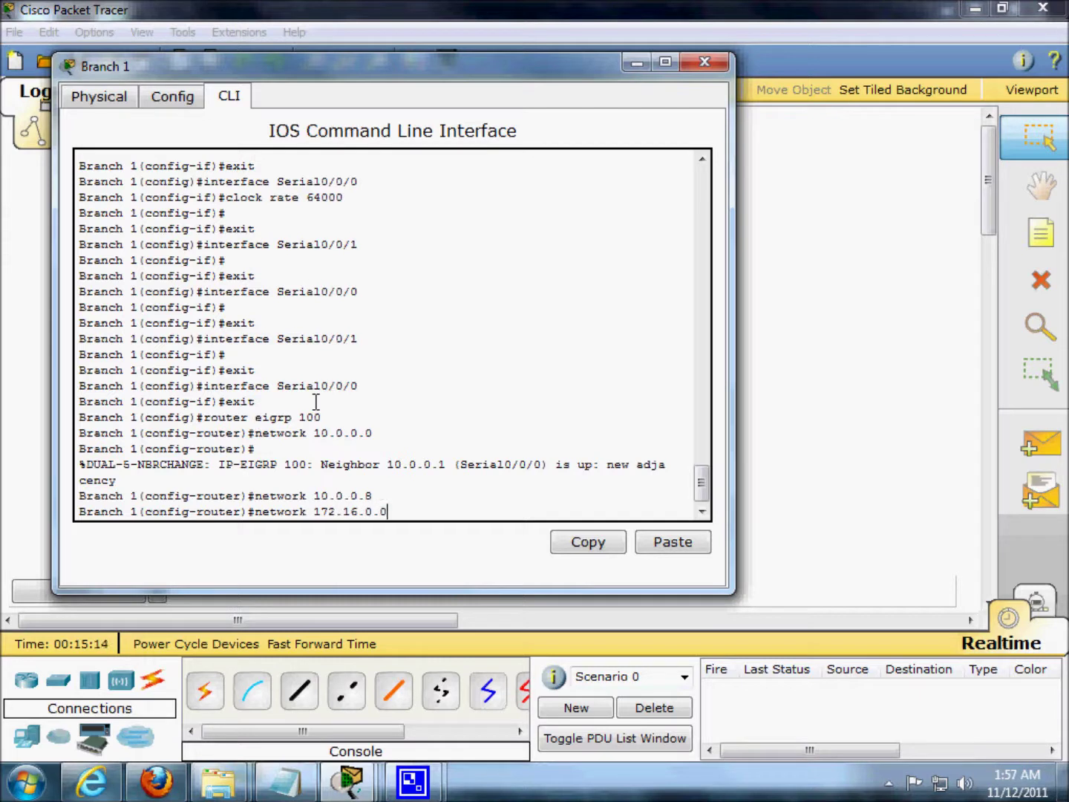
# Advertise networks 172.16.0.0, 172.16.1.0 and 172.16.2.0 on Branch 1
pyautogui.press('Return')
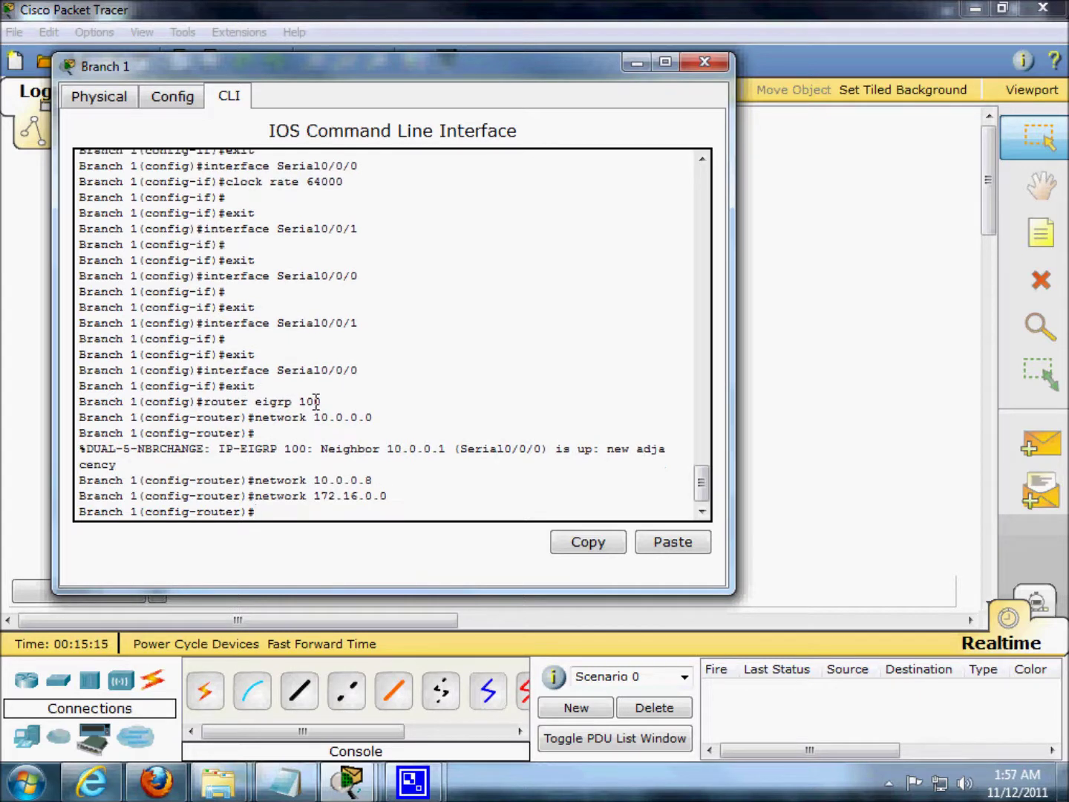
pyautogui.press('Up')
pyautogui.press('Left')
pyautogui.press('BackSpace')
pyautogui.write('1')
pyautogui.press('Return')
pyautogui.press('Up')
pyautogui.press('Left')
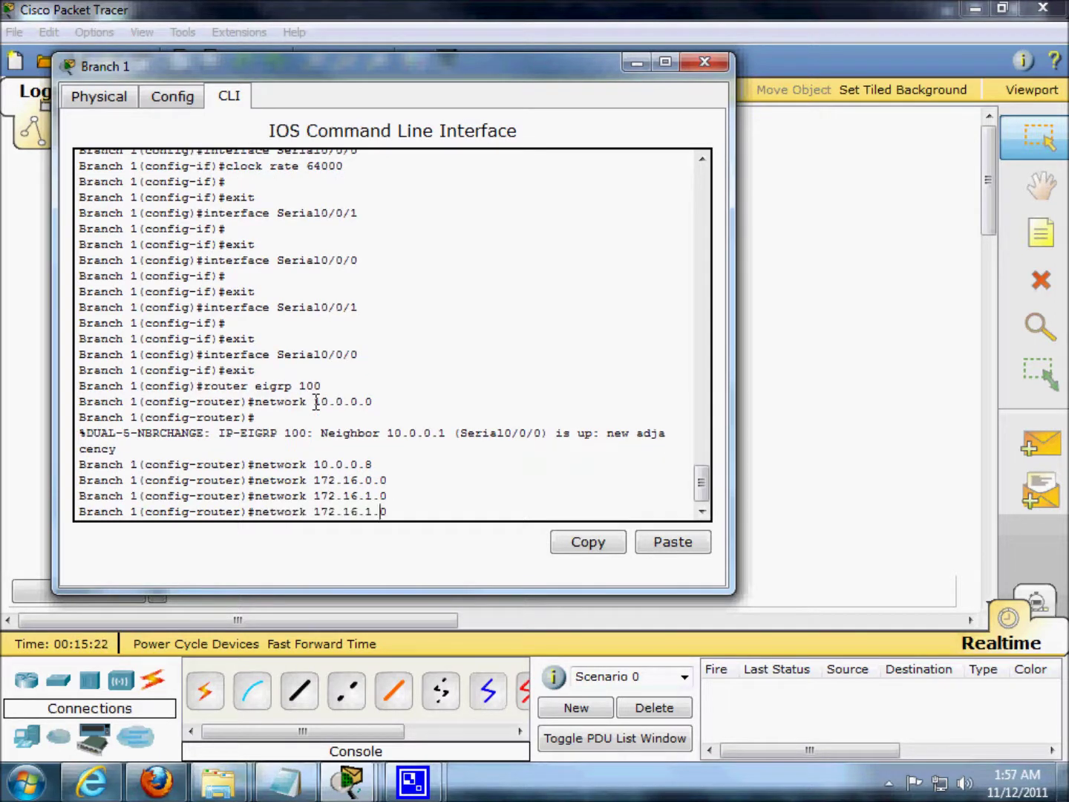
pyautogui.press('Left')
pyautogui.press('BackSpace')
pyautogui.write('2')
pyautogui.press('Return')
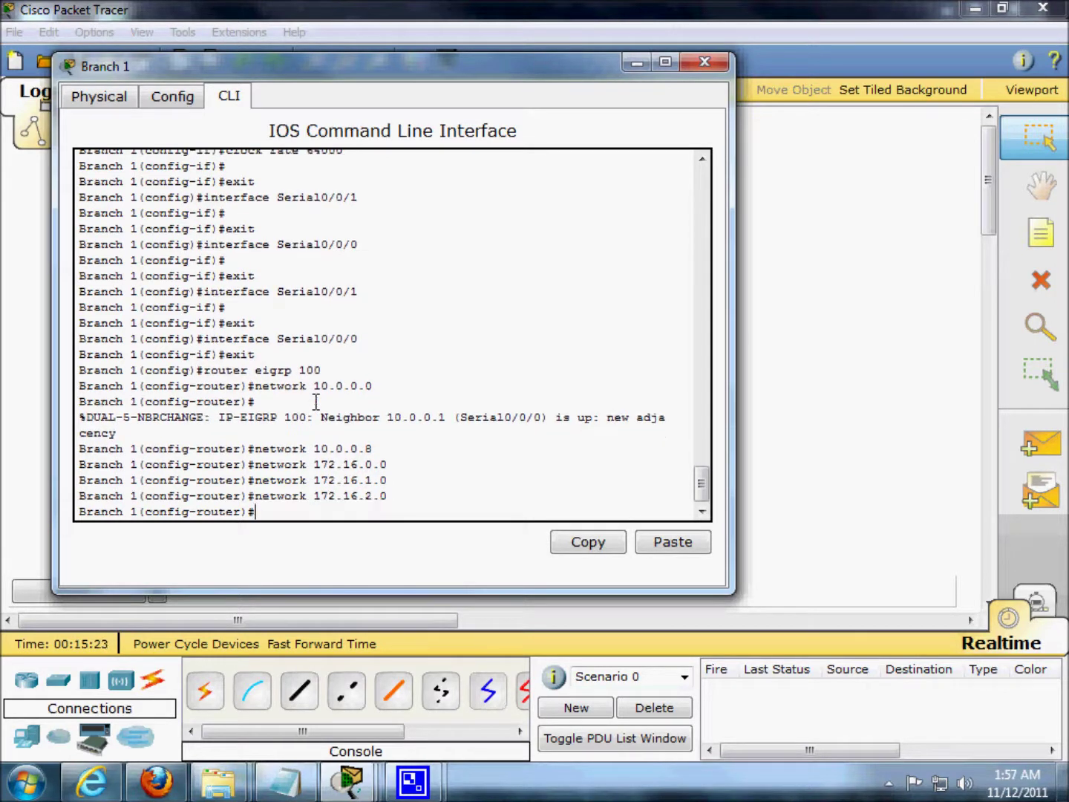
# Advertise network 172.16.3.0 and save Branch 1's configuration with do wr
pyautogui.press('Up')
pyautogui.press('Left')
pyautogui.press('Left')
pyautogui.press('BackSpace')
pyautogui.write('3')
pyautogui.press('Return')
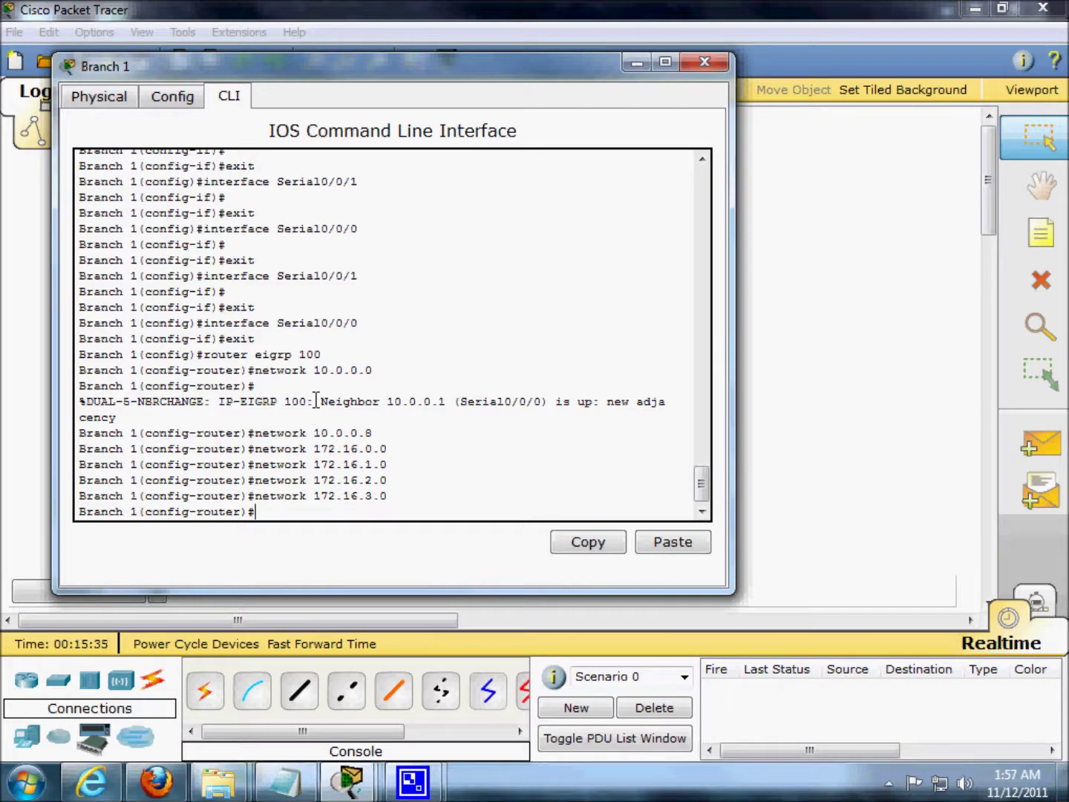
pyautogui.write('do wr')
pyautogui.press('Return')
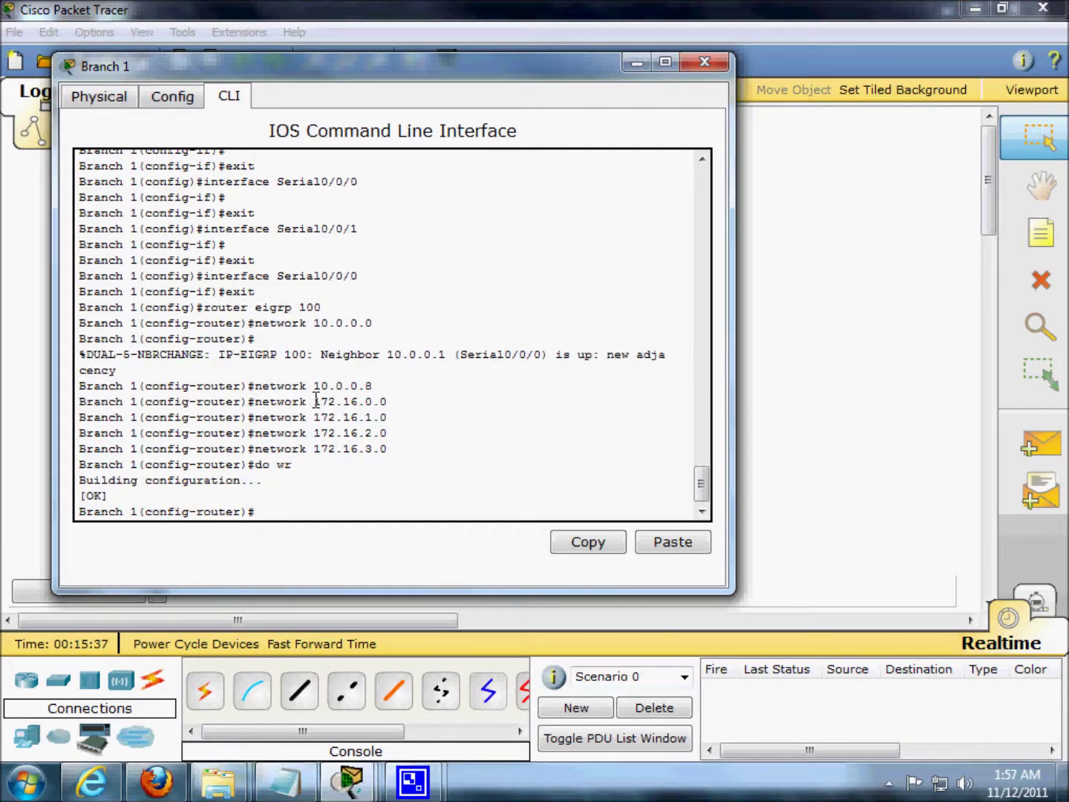
# Close Branch 1 and bring up Branch 2's command line, back in global configuration mode
pyautogui.click(714, 473)
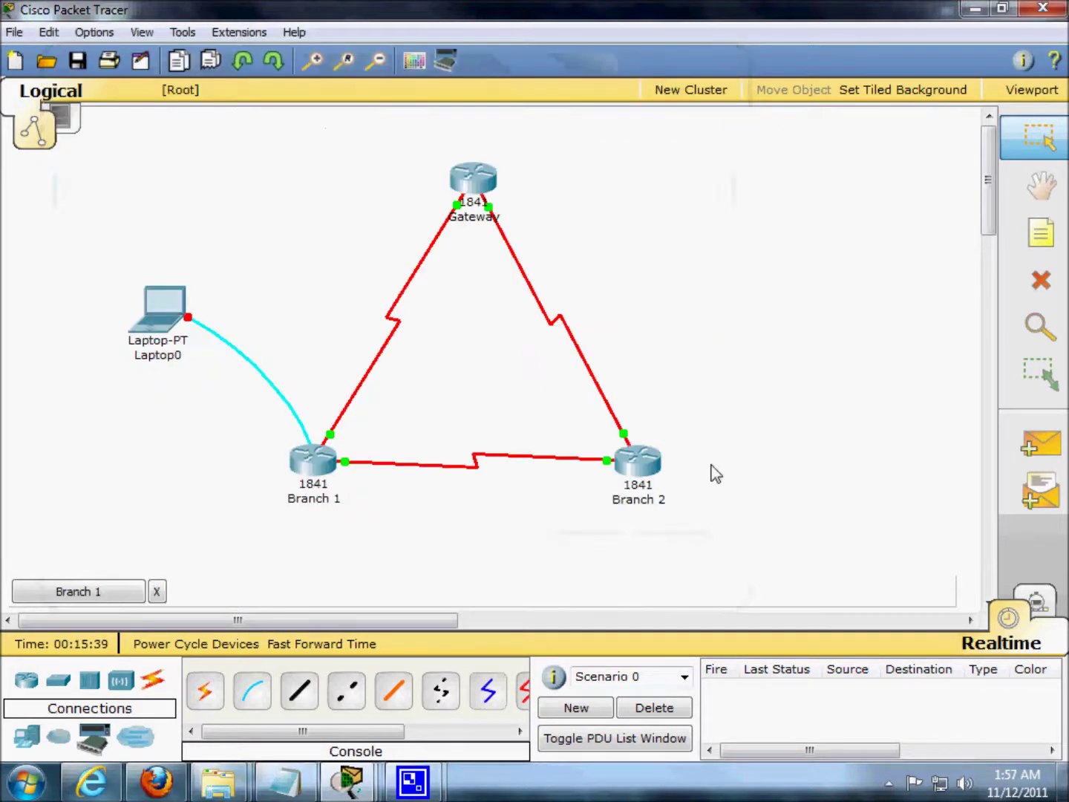
pyautogui.click(634, 466)
pyautogui.click(317, 194)
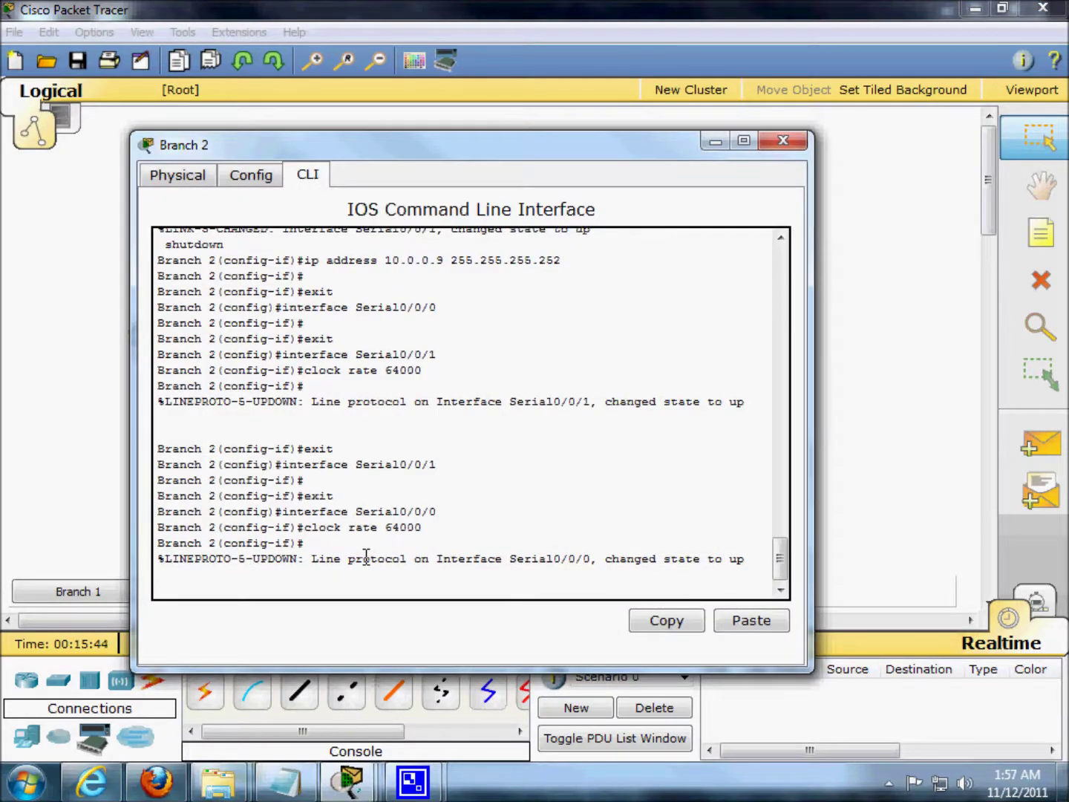
pyautogui.press('Return')
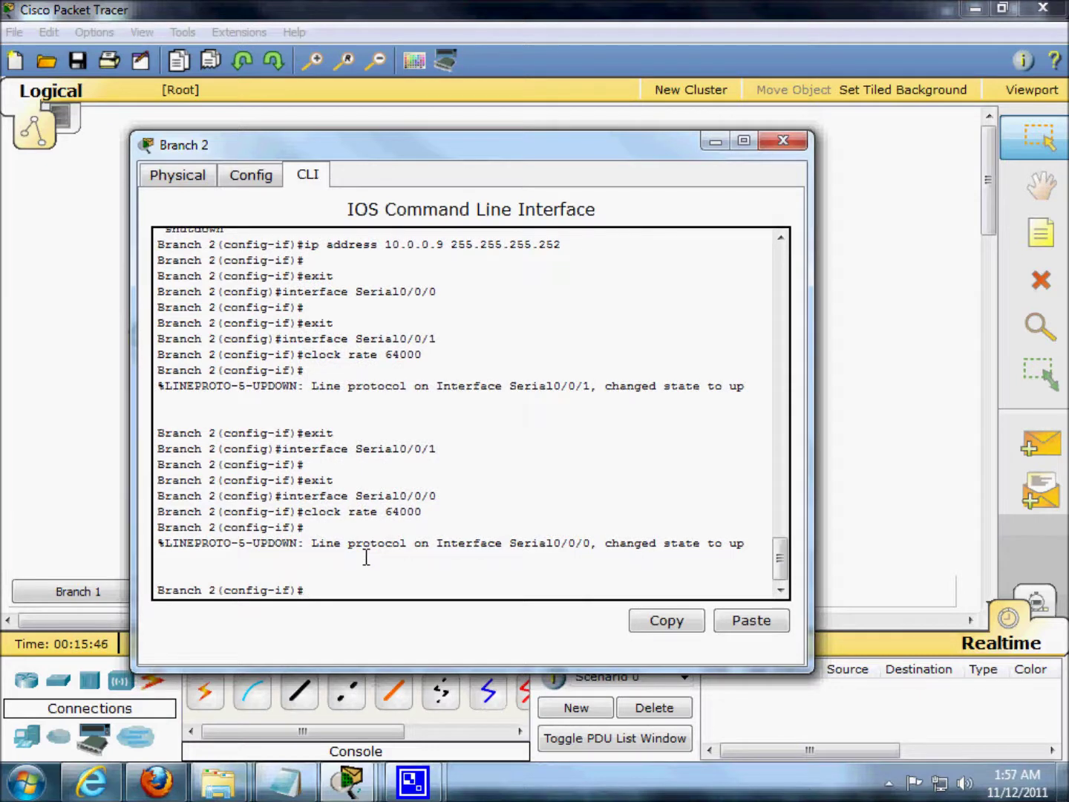
pyautogui.write('exit')
pyautogui.press('Return')
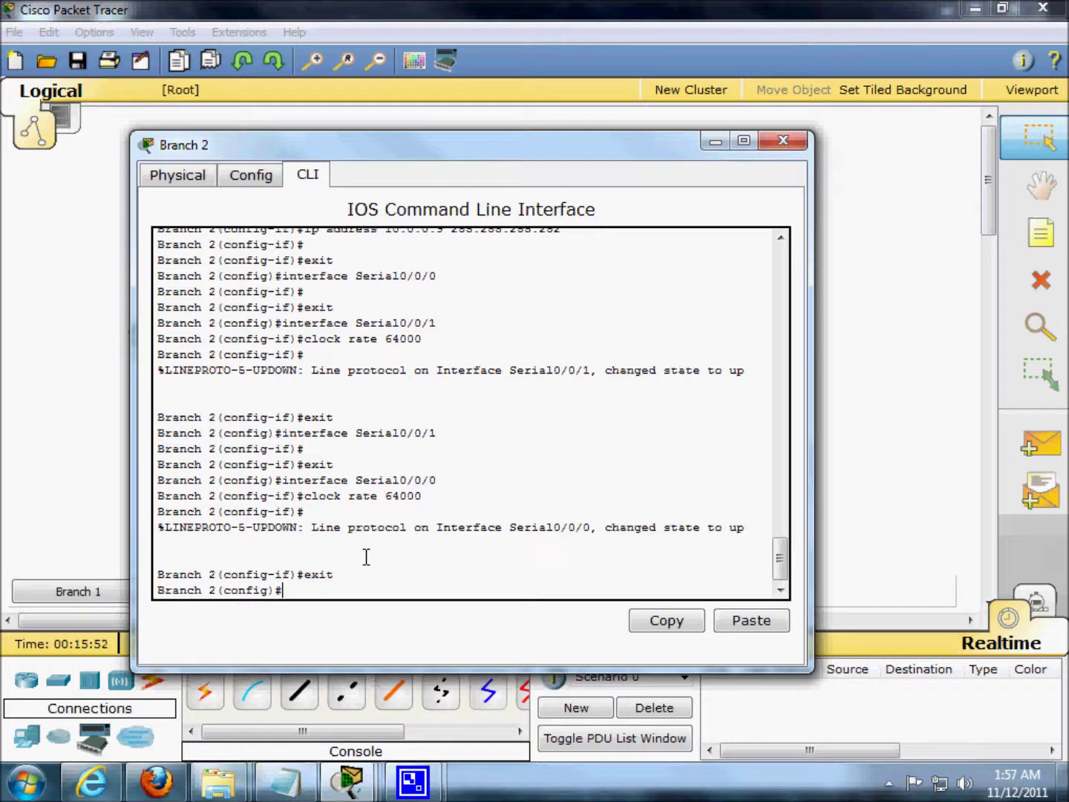
pyautogui.write('r')
pyautogui.write('outer ')
pyautogui.write('eigrp 1')
pyautogui.write('00')
# On Branch 2, start EIGRP 100 and advertise networks 10.0.0.0 and 10.0.0.8
pyautogui.press('Return')
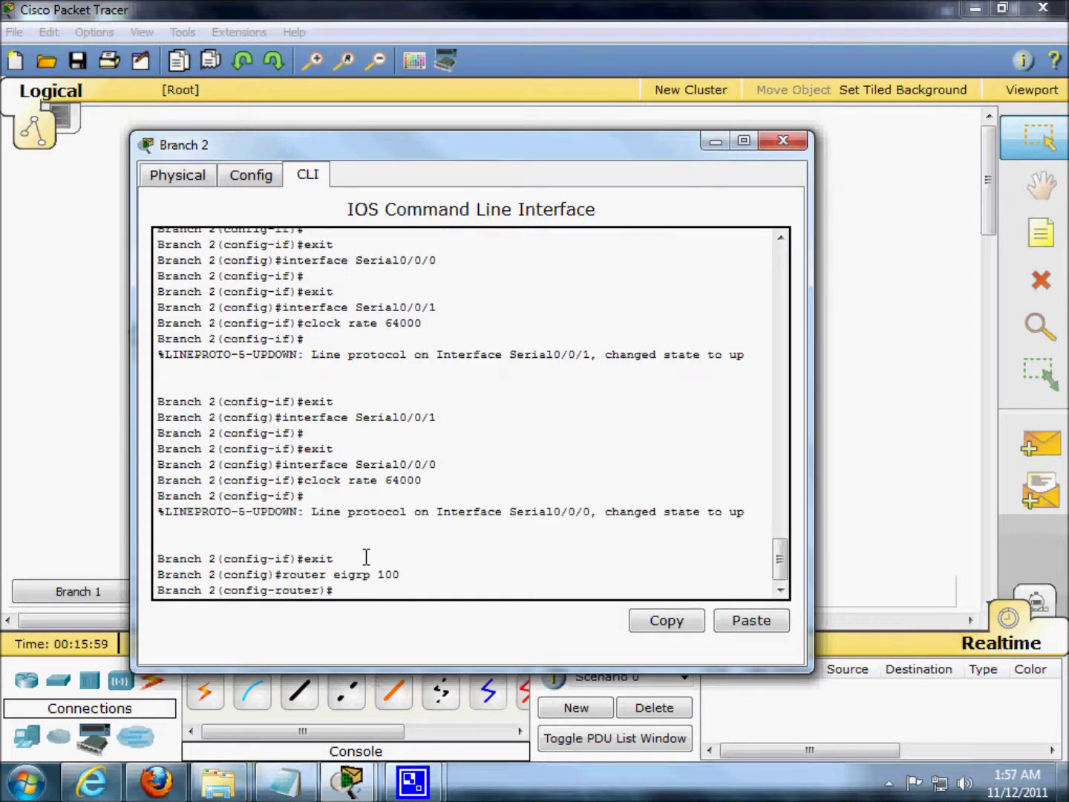
pyautogui.write('ne')
pyautogui.write('twork 10')
pyautogui.write('.0.0.0')
pyautogui.press('Return')
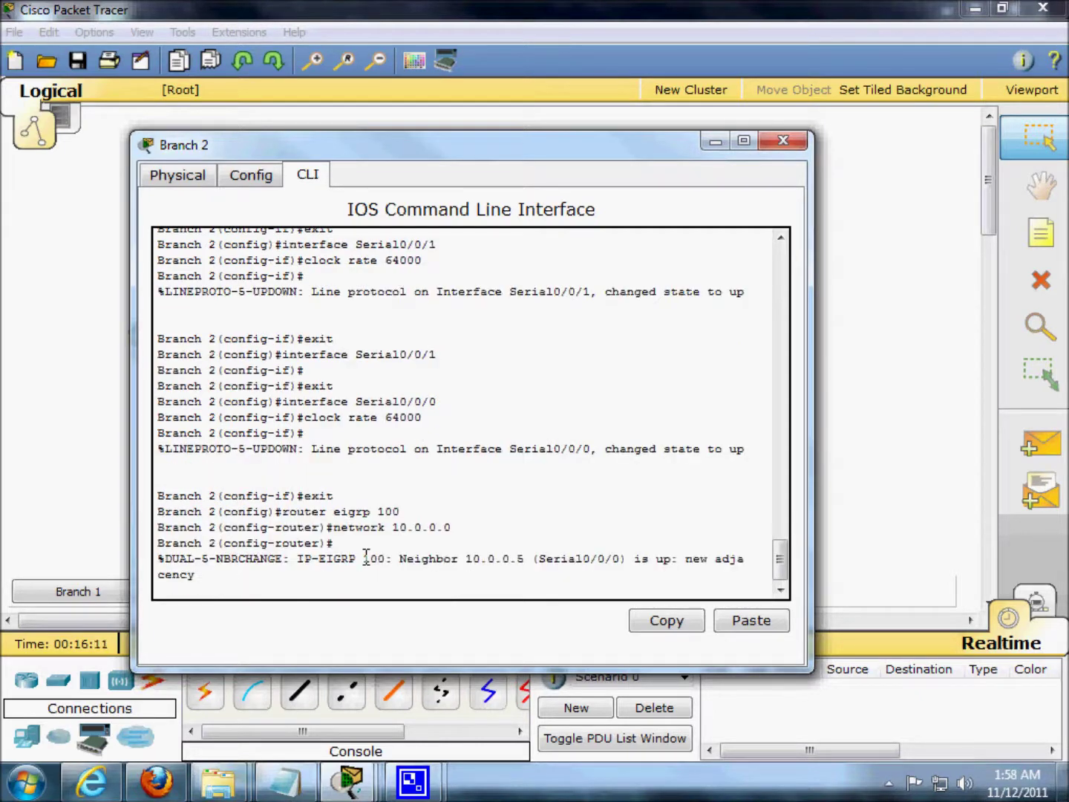
pyautogui.press('Up')
pyautogui.press('BackSpace')
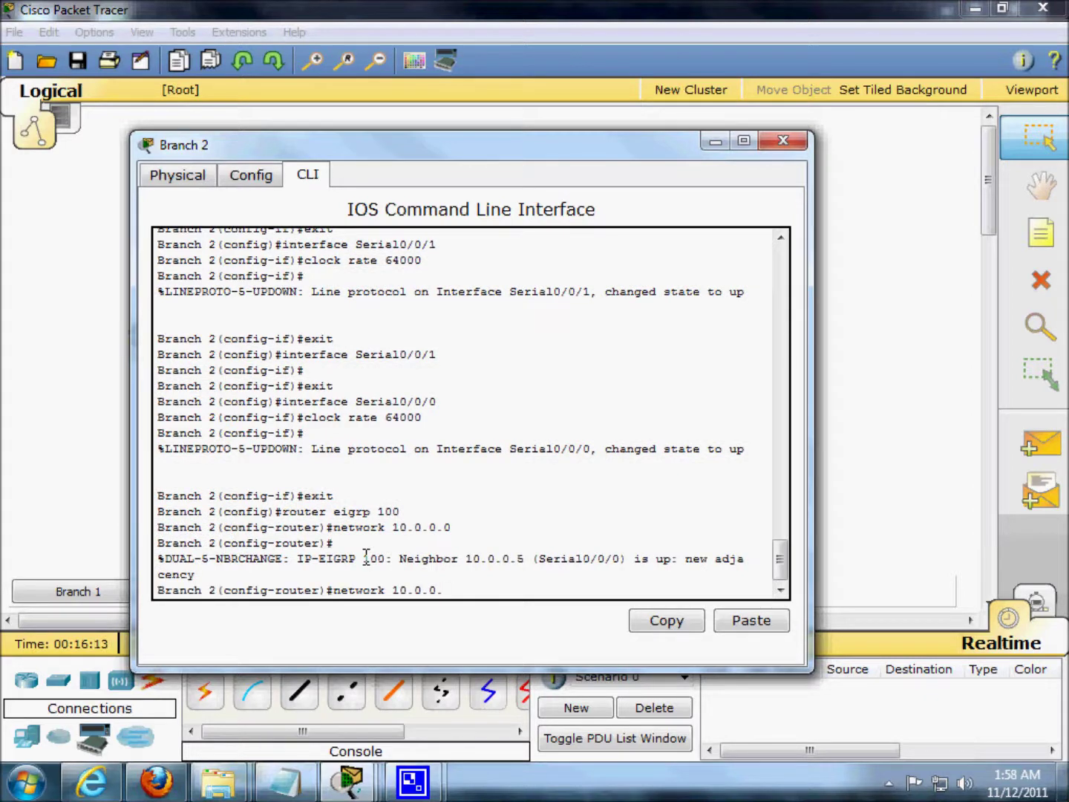
pyautogui.write('8')
pyautogui.press('Return')
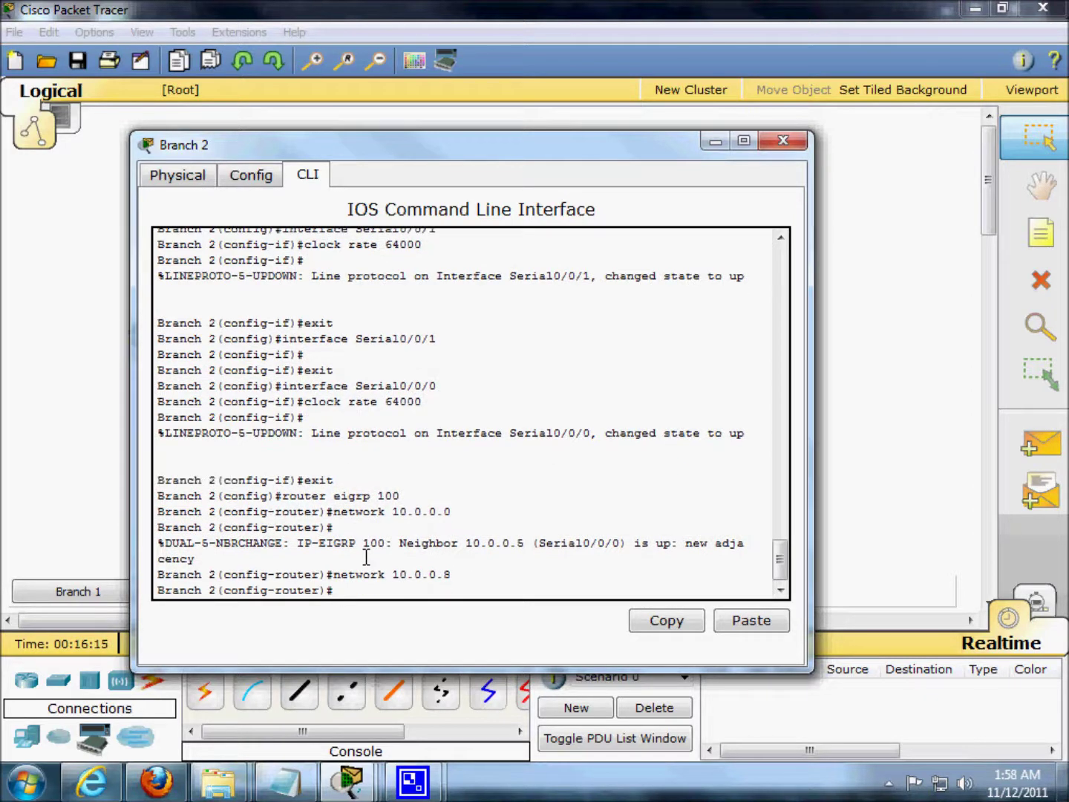
# Advertise networks 172.16.0.0, 172.16.1.0 and 172.16.2.0 on Branch 2
pyautogui.press('Up')
pyautogui.press('BackSpace')
pyautogui.press('BackSpace')
pyautogui.press('BackSpace')
pyautogui.press('BackSpace')
pyautogui.press('BackSpace')
pyautogui.write('72')
pyautogui.write('.16.0.0')
pyautogui.press('Return')
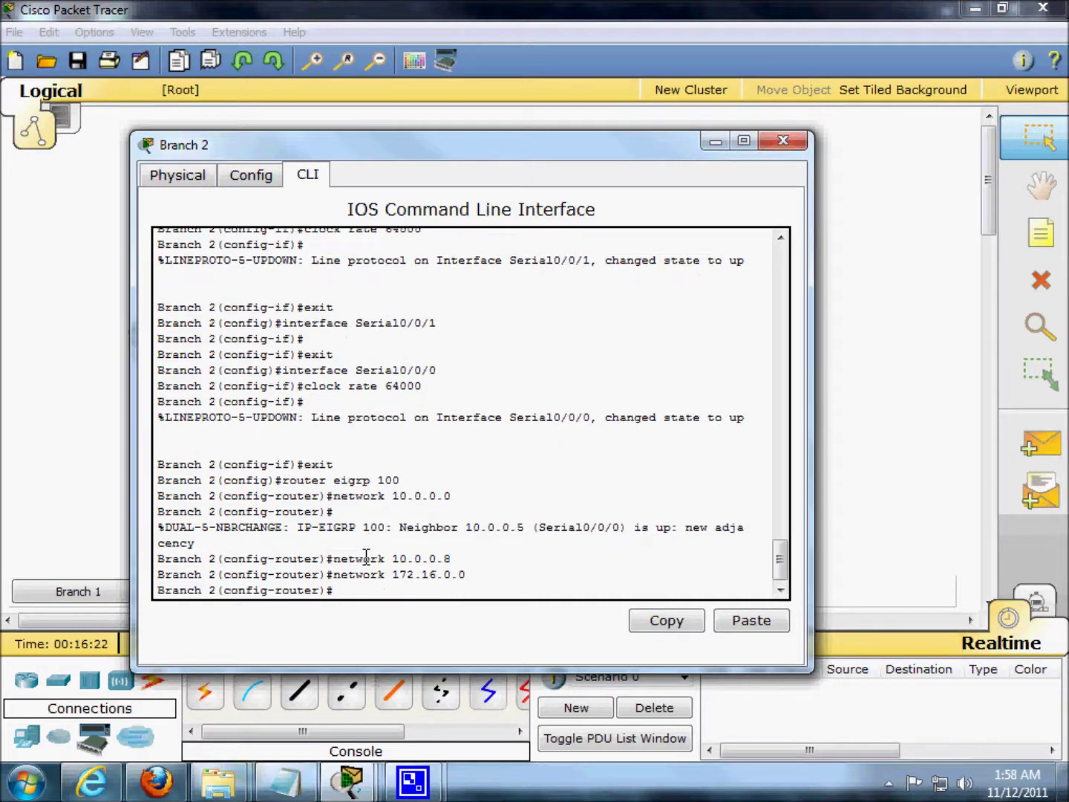
pyautogui.press('Up')
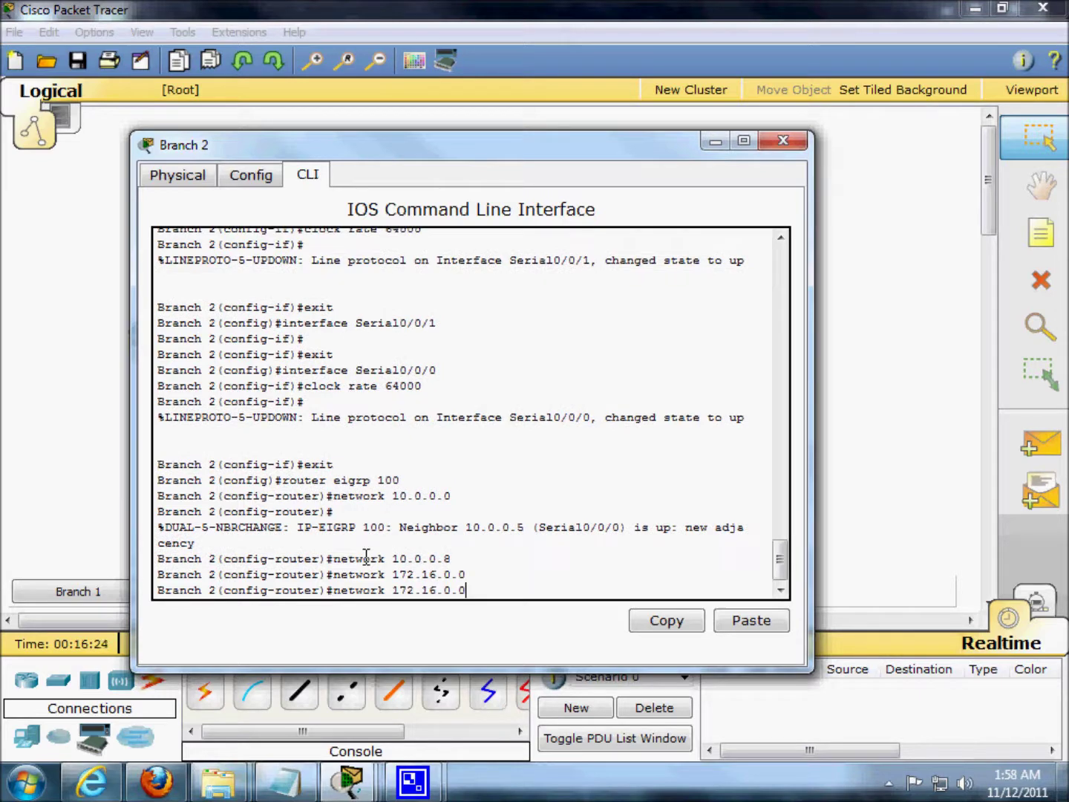
pyautogui.press('BackSpace')
pyautogui.press('BackSpace')
pyautogui.press('BackSpace')
pyautogui.write('1.0')
pyautogui.press('Return')
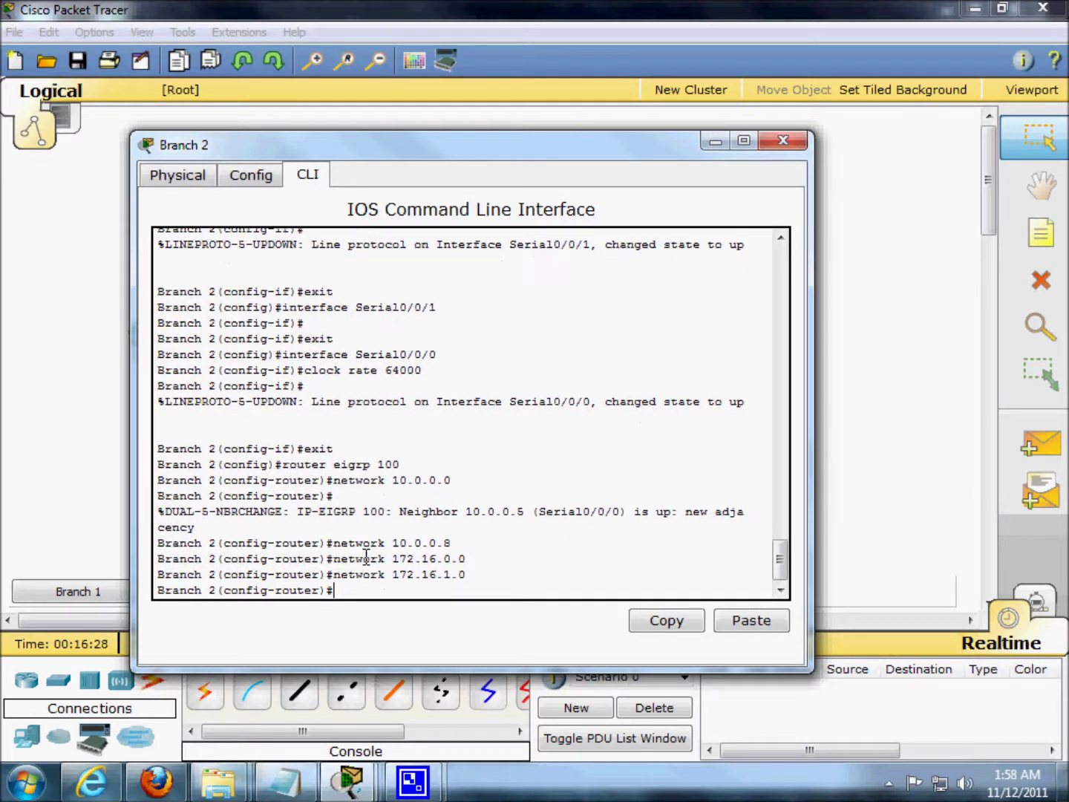
pyautogui.press('Up')
pyautogui.press('Left')
pyautogui.press('Left')
pyautogui.press('BackSpace')
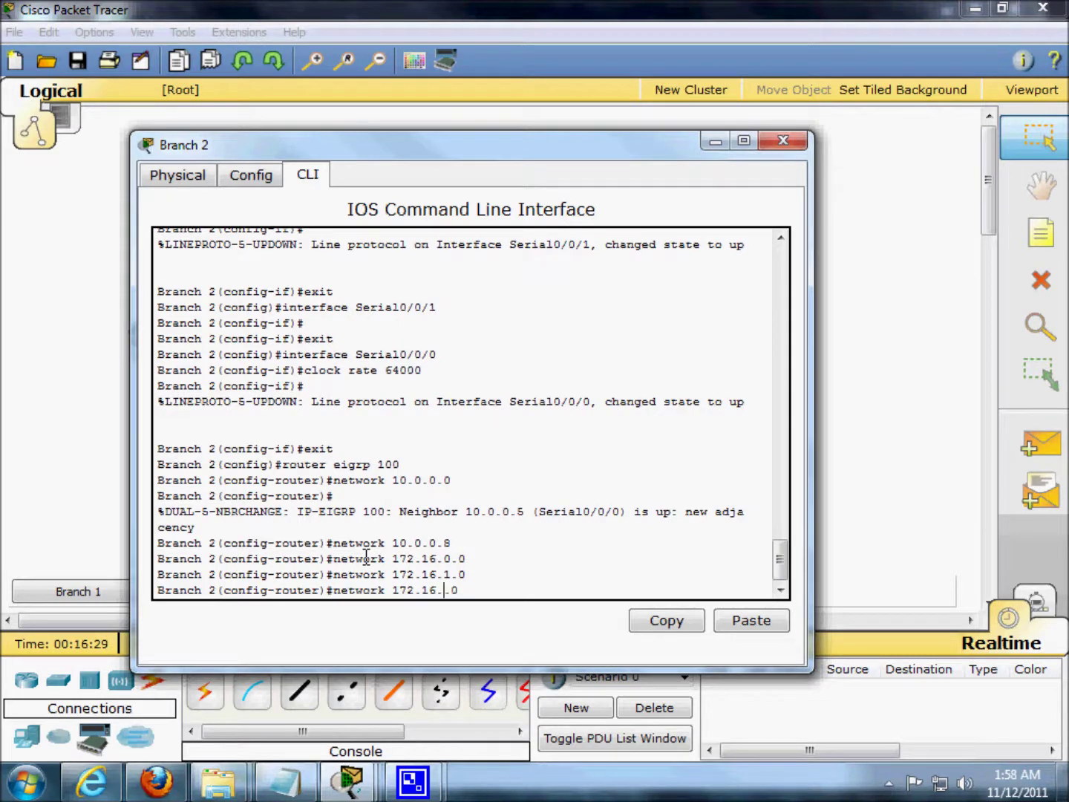
pyautogui.write('2')
pyautogui.press('Return')
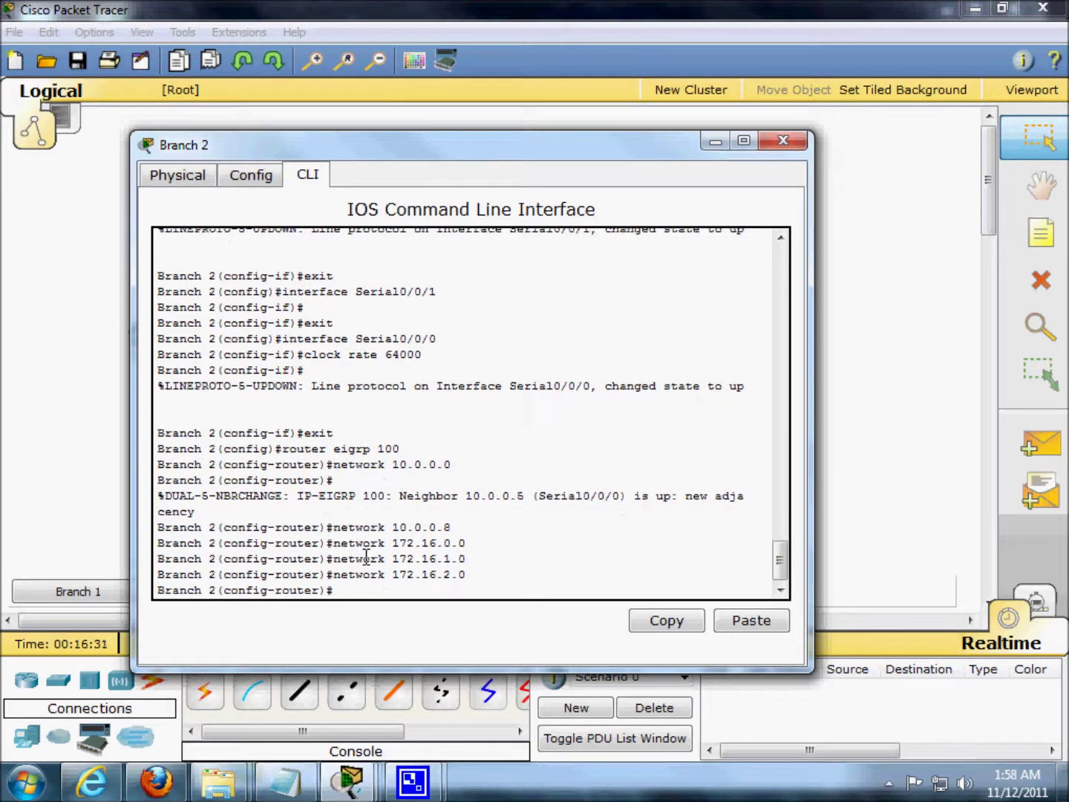
# Advertise 172.16.3.0, save Branch 2's configuration with do wr, exit, and close Branch 2
pyautogui.press('Up')
pyautogui.press('Left')
pyautogui.press('Left')
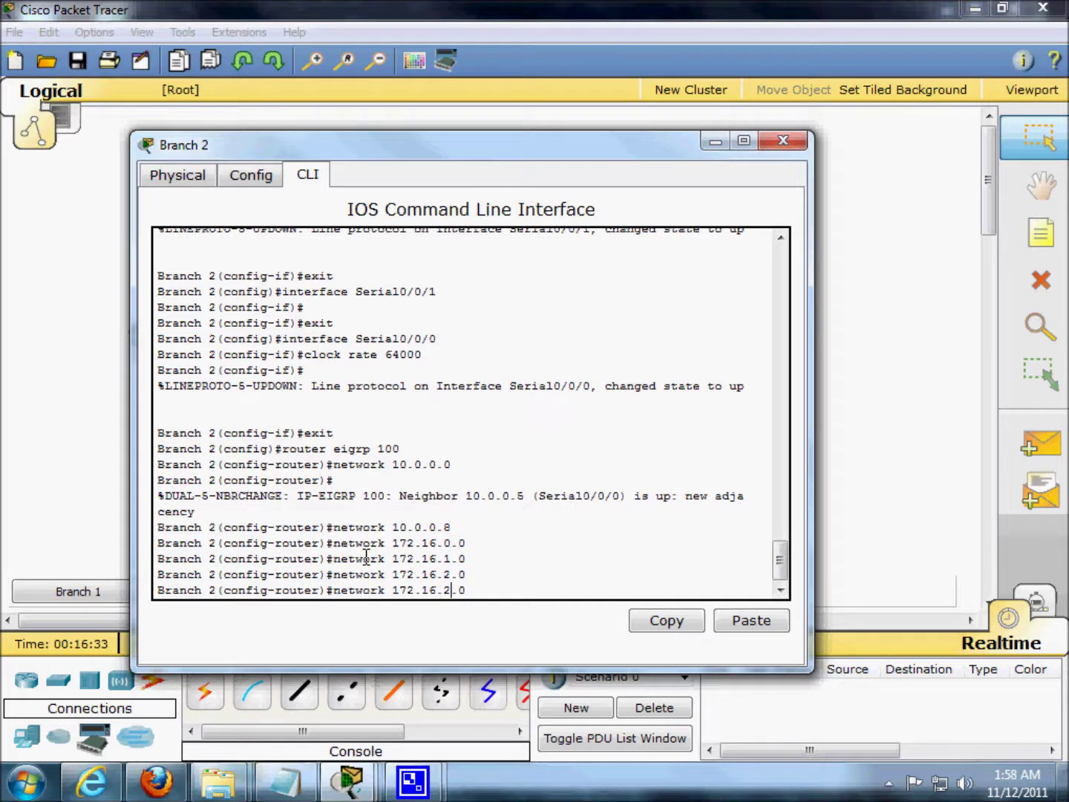
pyautogui.press('BackSpace')
pyautogui.write('3')
pyautogui.press('Return')
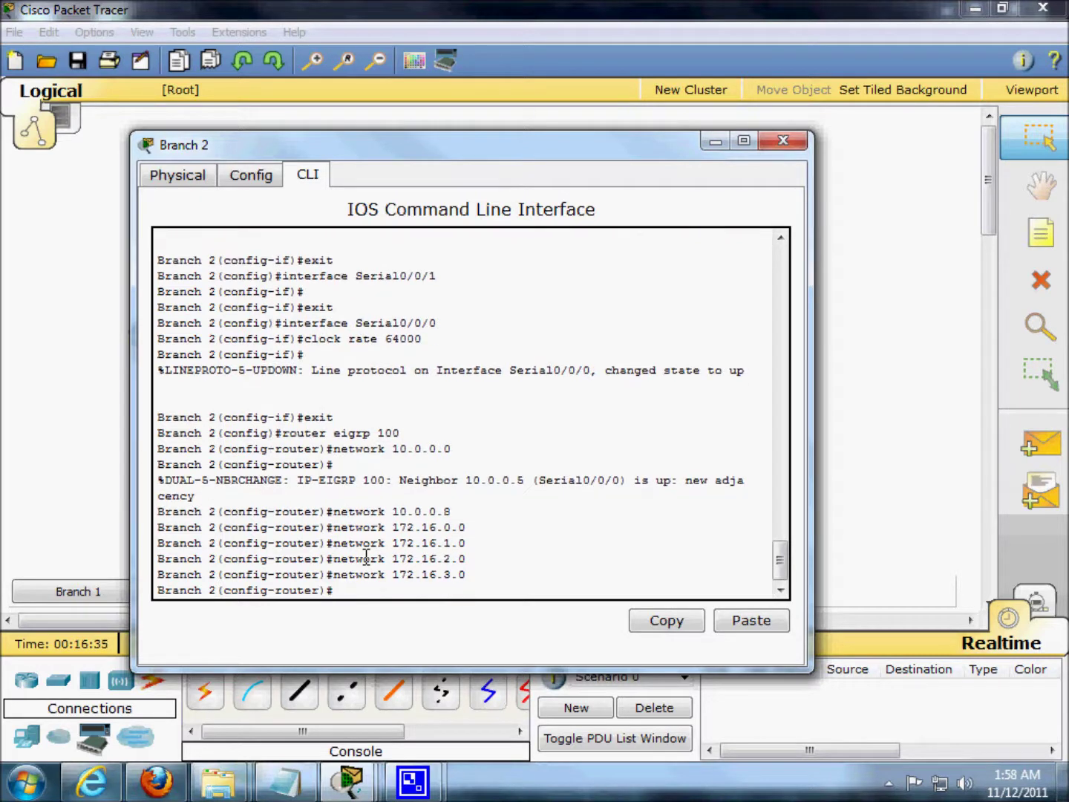
pyautogui.write('do wr')
pyautogui.press('Return')
pyautogui.write('exit')
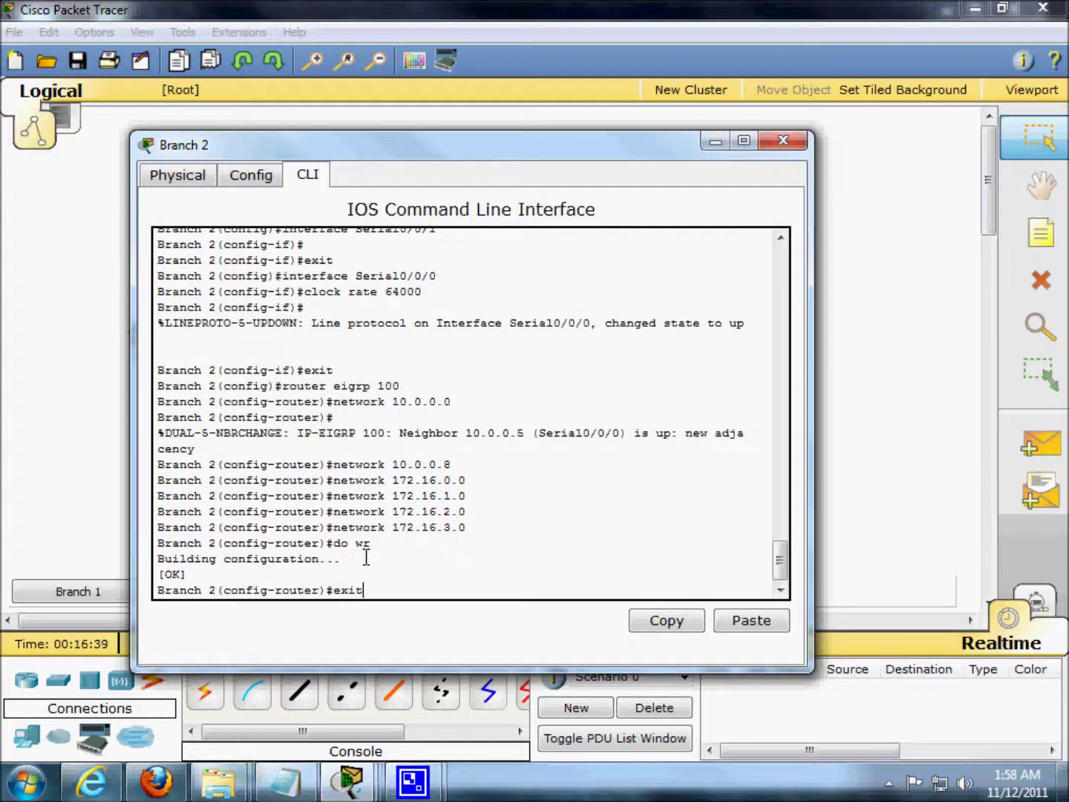
pyautogui.press('Return')
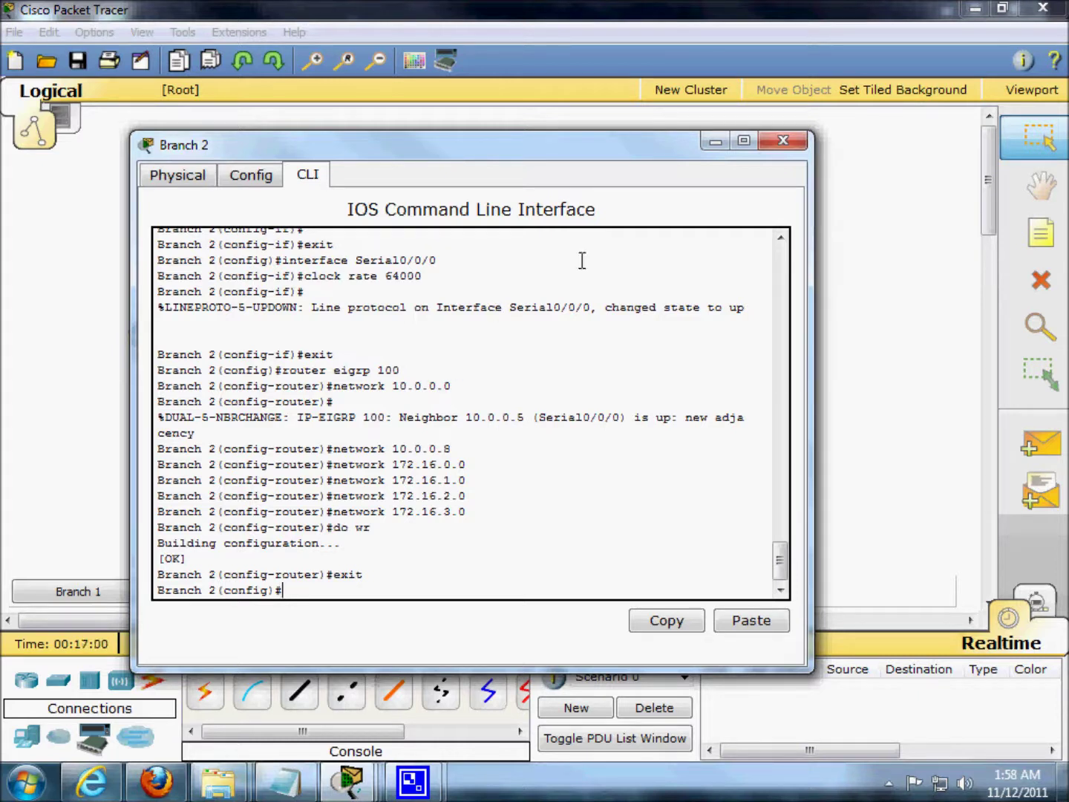
pyautogui.click(801, 148)
pyautogui.click(331, 454)
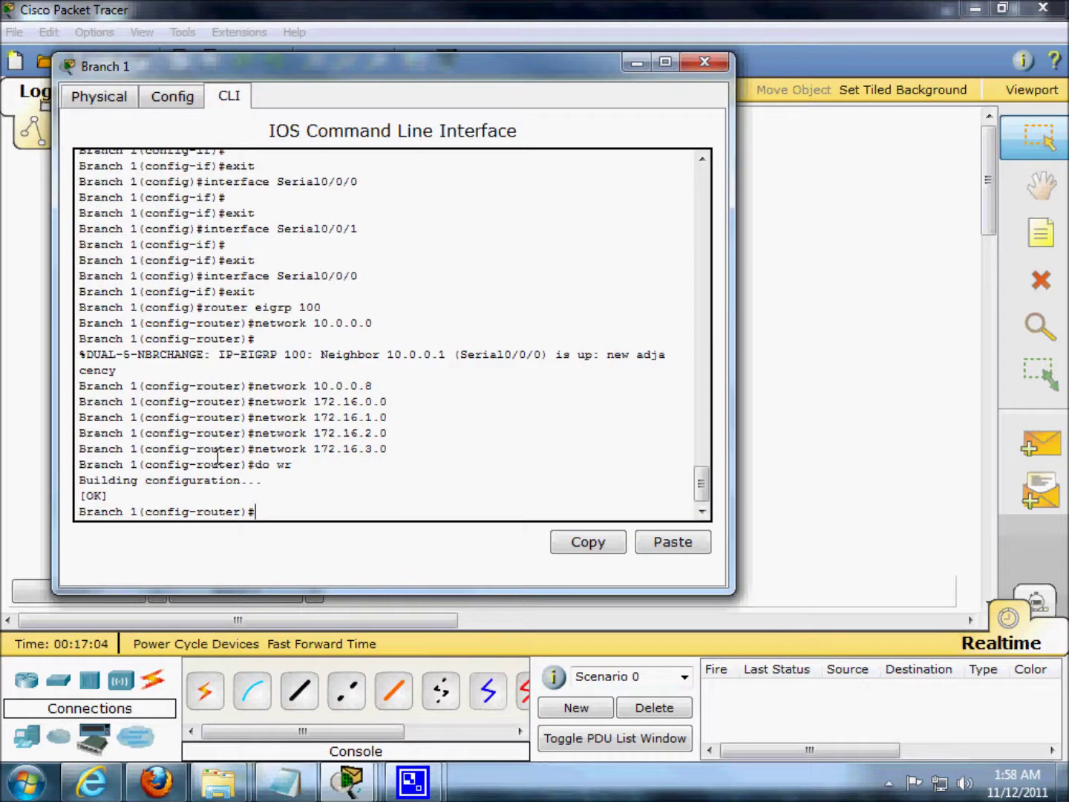
pyautogui.write('exit')
pyautogui.press('Return')
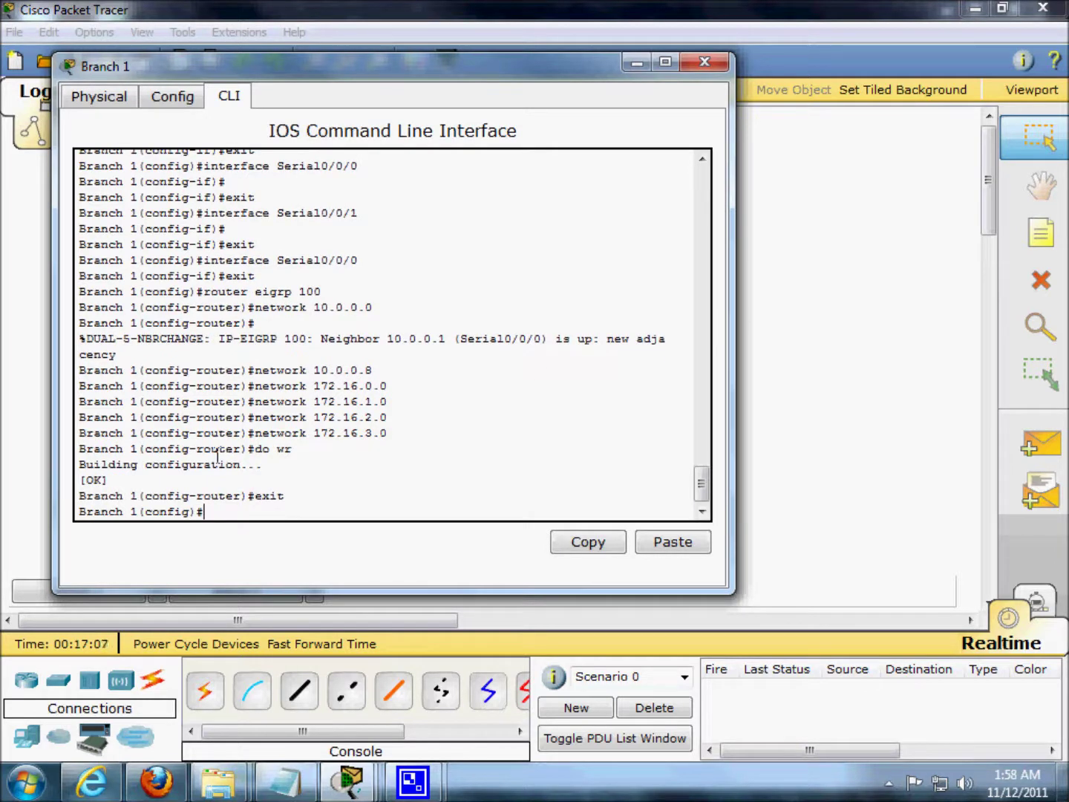
pyautogui.write('key')
pyautogui.write(' cha')
pyautogui.write('in di')
pyautogui.write('scc')
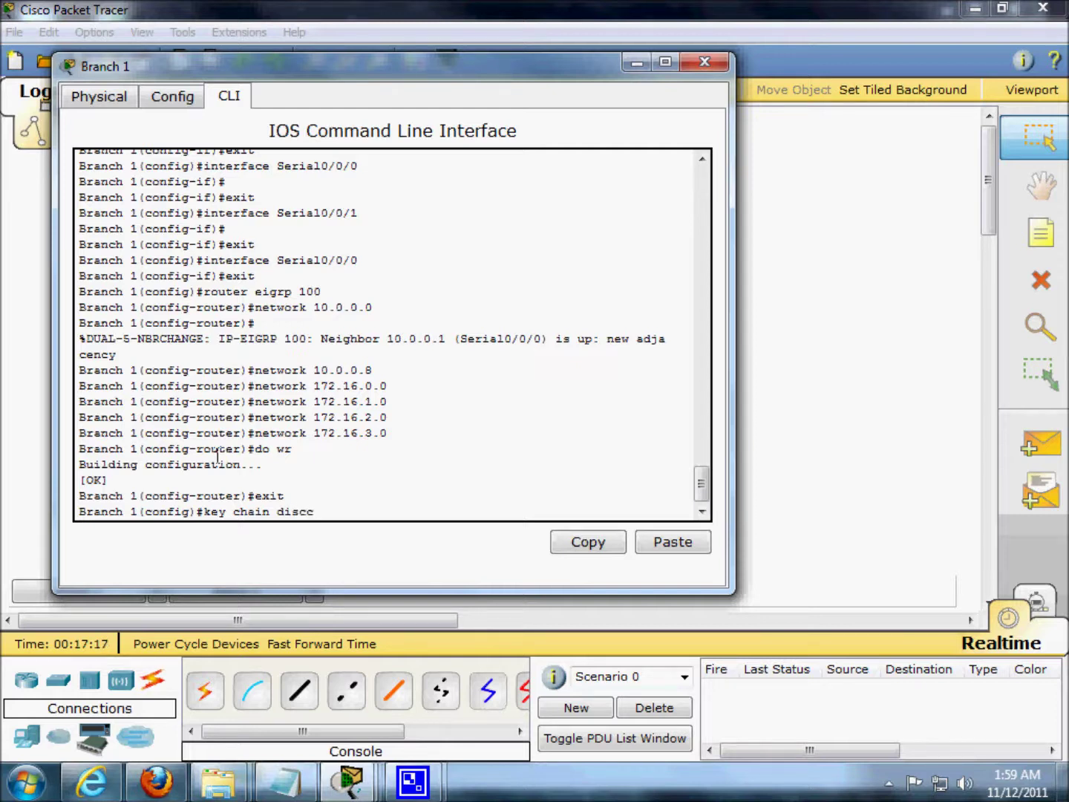
pyautogui.write('hain')
pyautogui.press('Return')
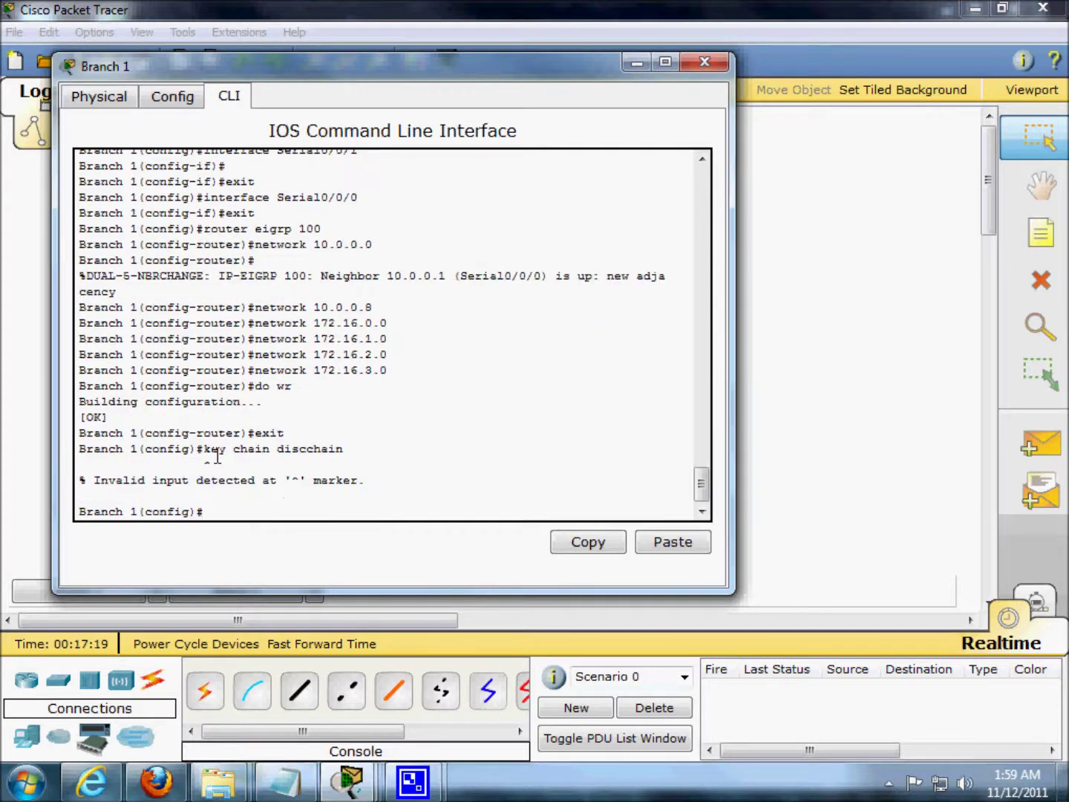
pyautogui.press('Up')
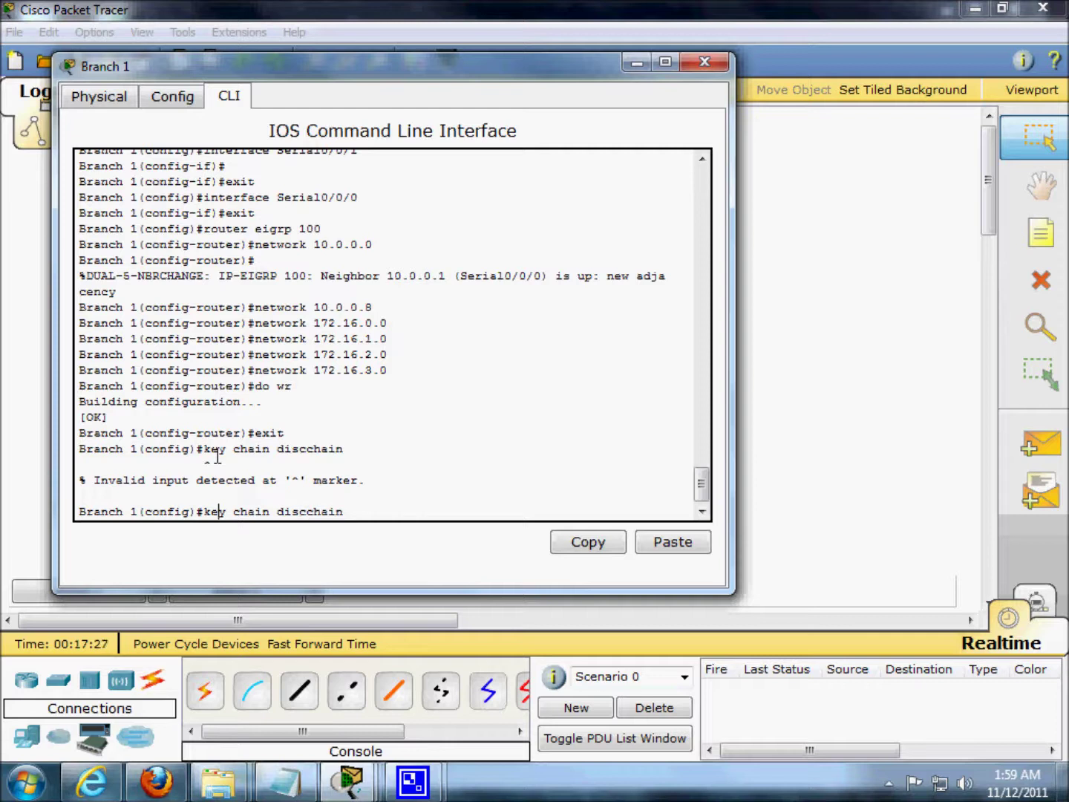
pyautogui.press('Left')
pyautogui.press('Left')
pyautogui.press('Right')
pyautogui.press('Right')
pyautogui.press('Right')
pyautogui.press('Right')
pyautogui.press('Right')
pyautogui.press('Right')
pyautogui.press('Right')
pyautogui.press('Right')
pyautogui.press('Right')
pyautogui.press('Right')
pyautogui.press('Return')
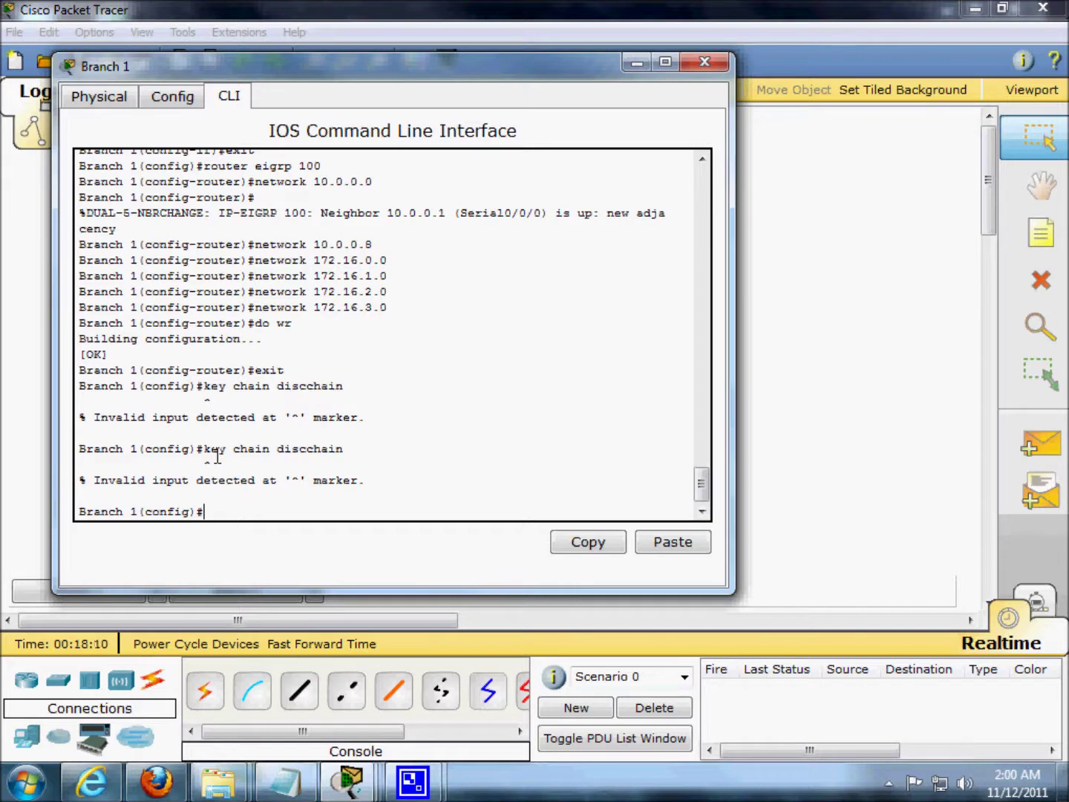
pyautogui.press('Up')
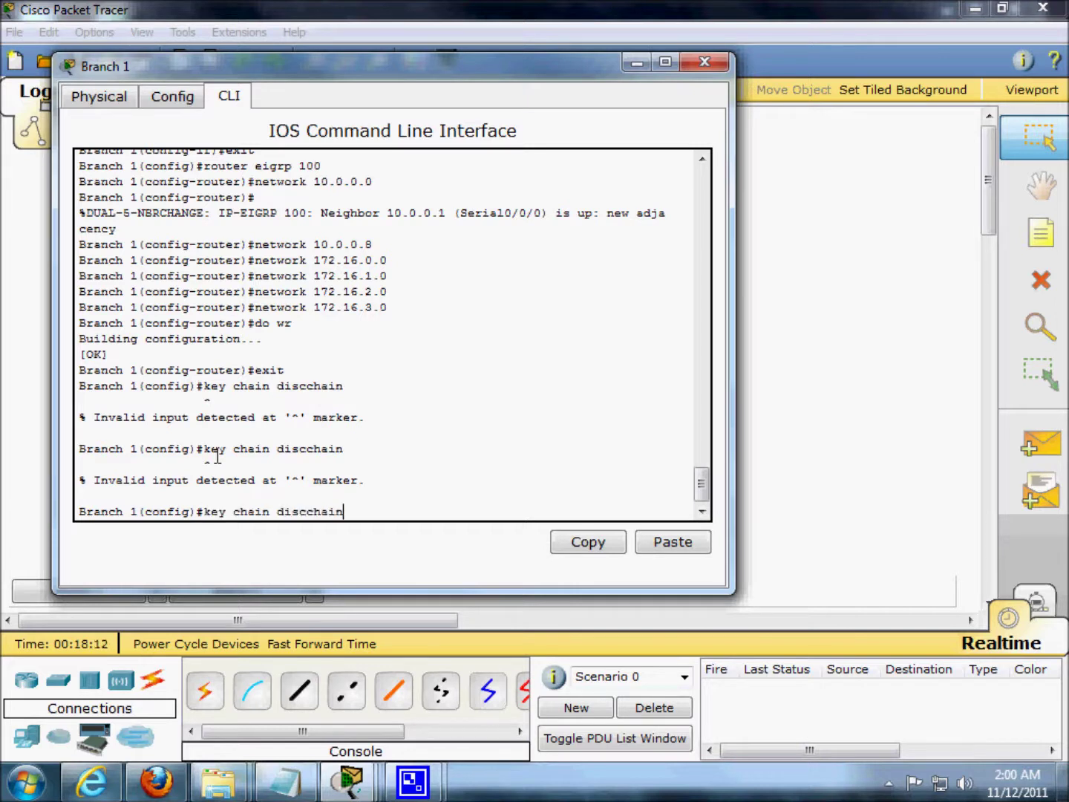
pyautogui.press('BackSpace')
pyautogui.press('BackSpace')
pyautogui.press('BackSpace')
pyautogui.press('BackSpace')
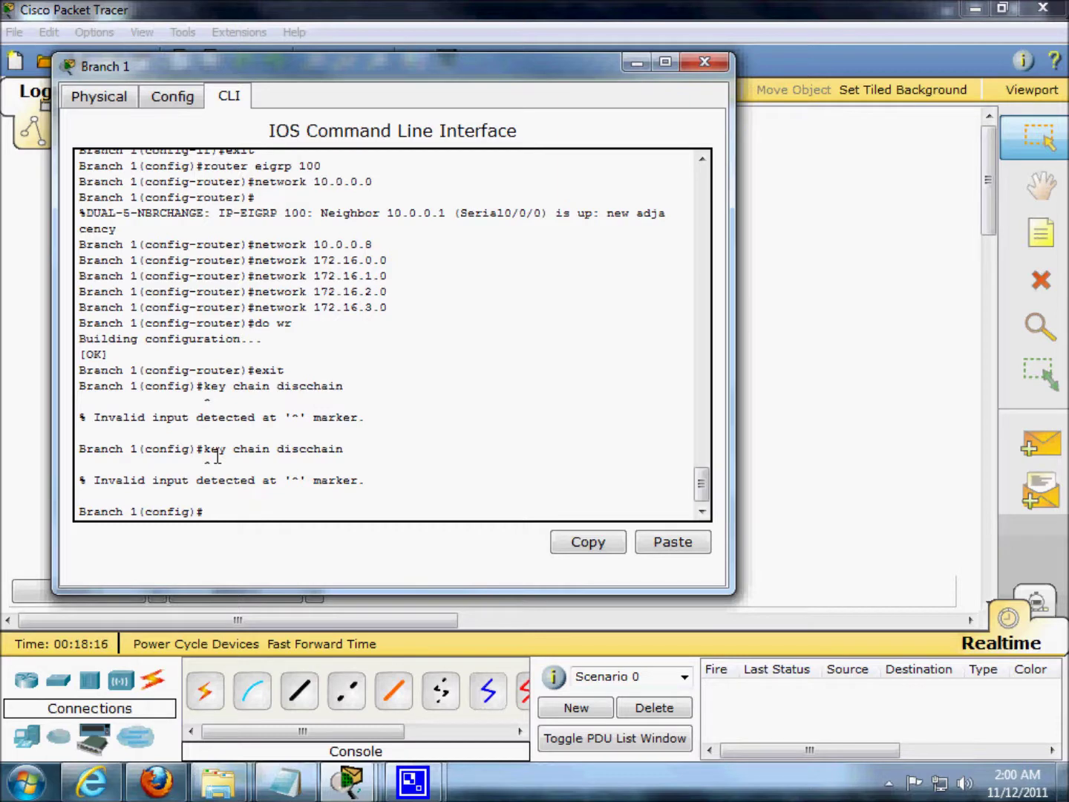
pyautogui.write('exit')
# On Branch 1, exit configuration mode, try do wr, re-enter conf t and create key chain discchain
pyautogui.press('Return')
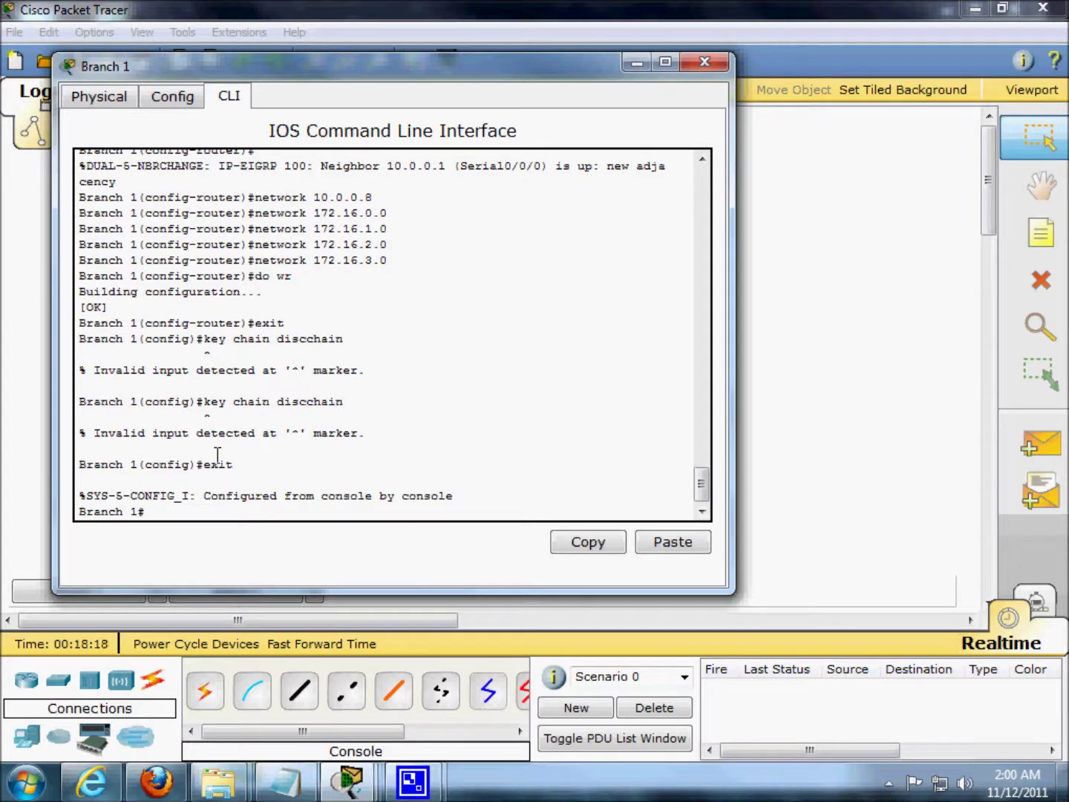
pyautogui.write('do wr')
pyautogui.press('Return')
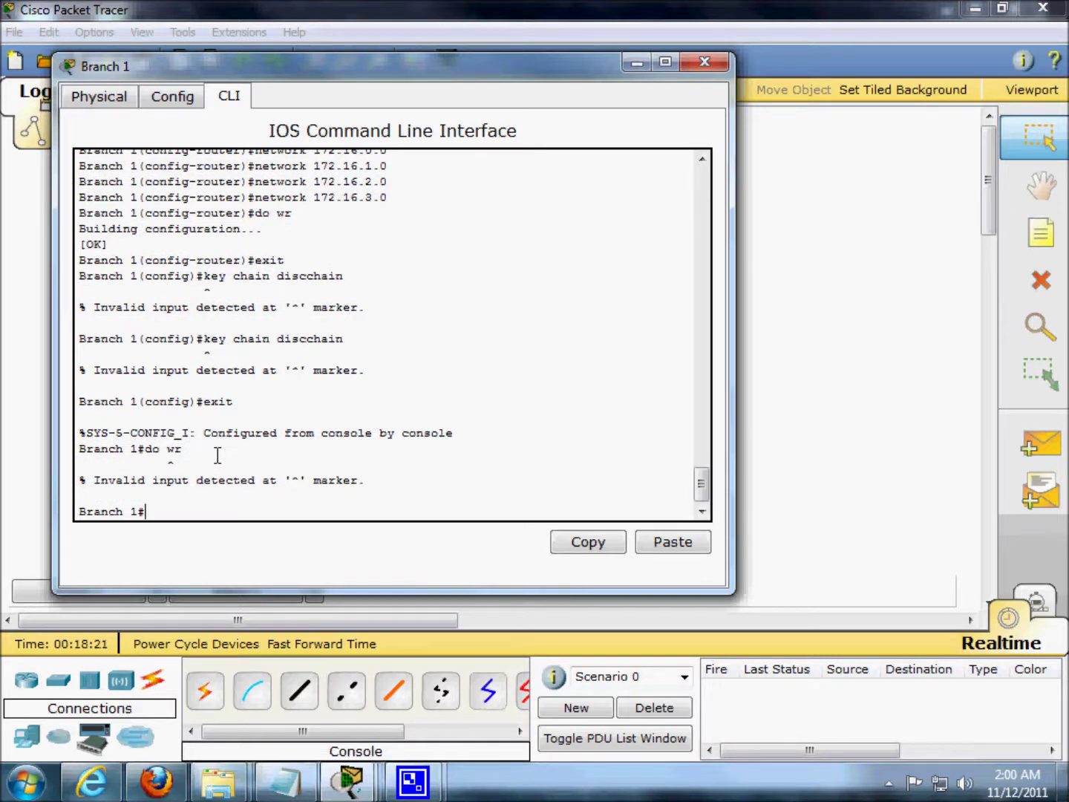
pyautogui.write('congf')
pyautogui.press('BackSpace')
pyautogui.press('BackSpace')
pyautogui.write('f t')
pyautogui.press('Return')
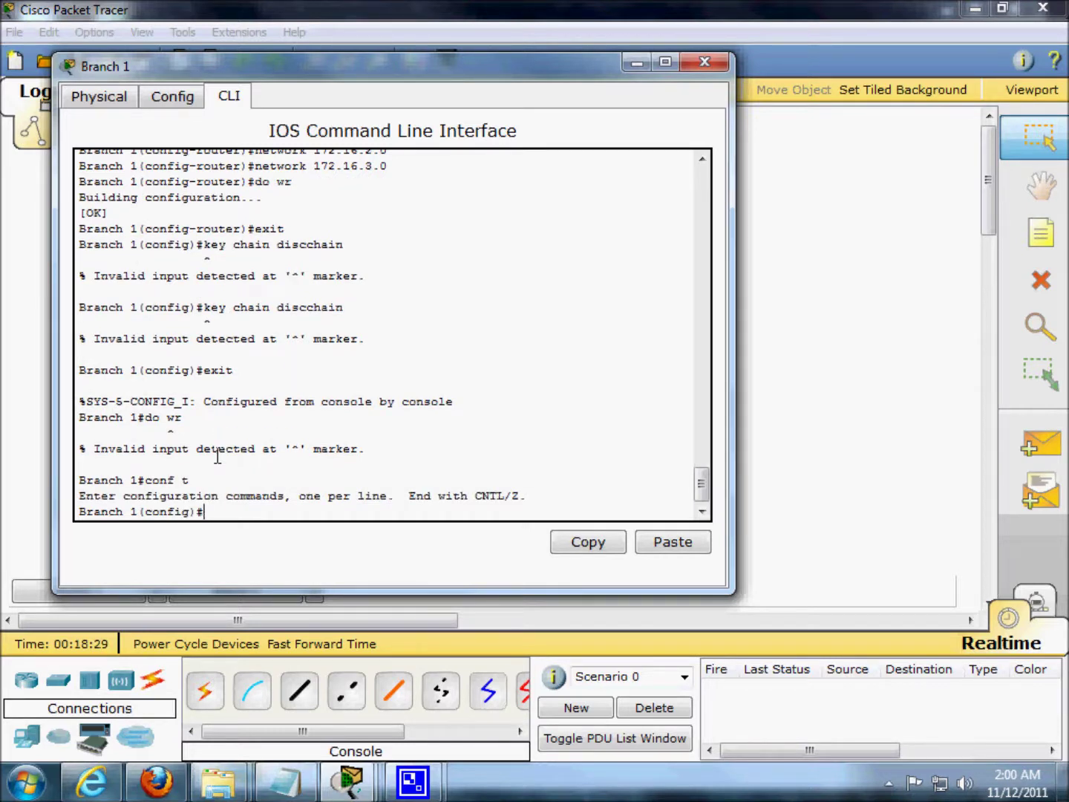
pyautogui.write('key c')
pyautogui.write('hain dis')
pyautogui.write('ccha')
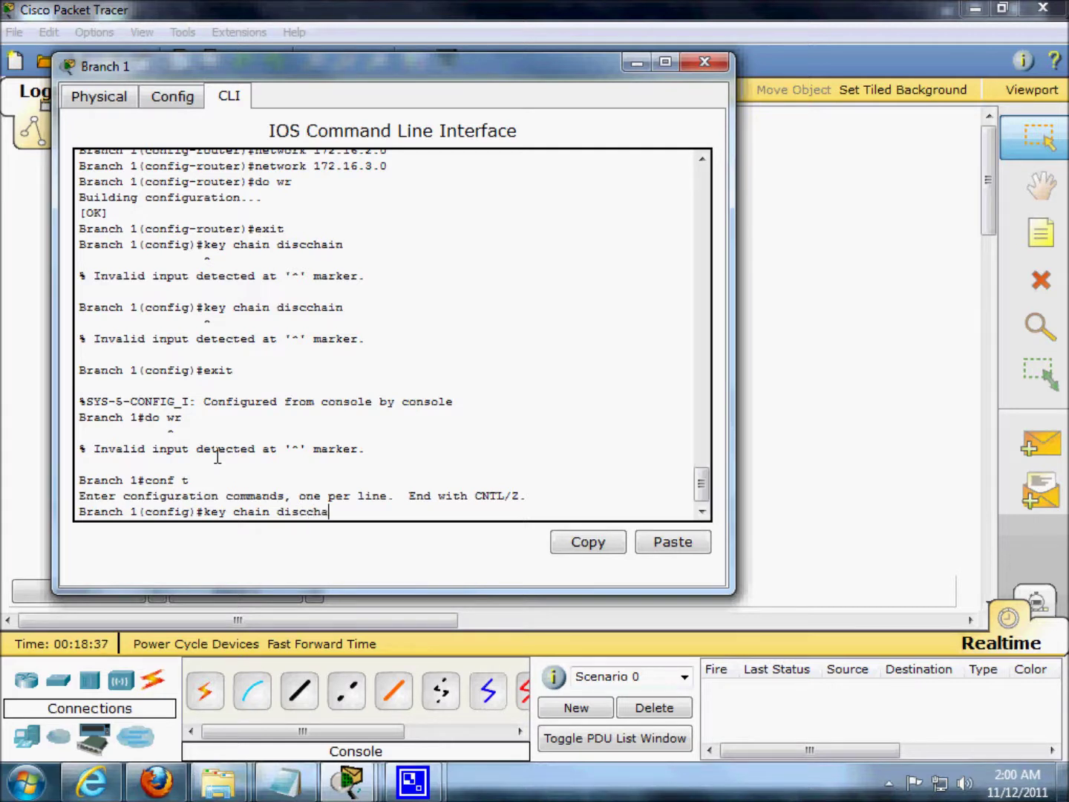
pyautogui.write('in')
pyautogui.press('BackSpace')
pyautogui.press('Return')
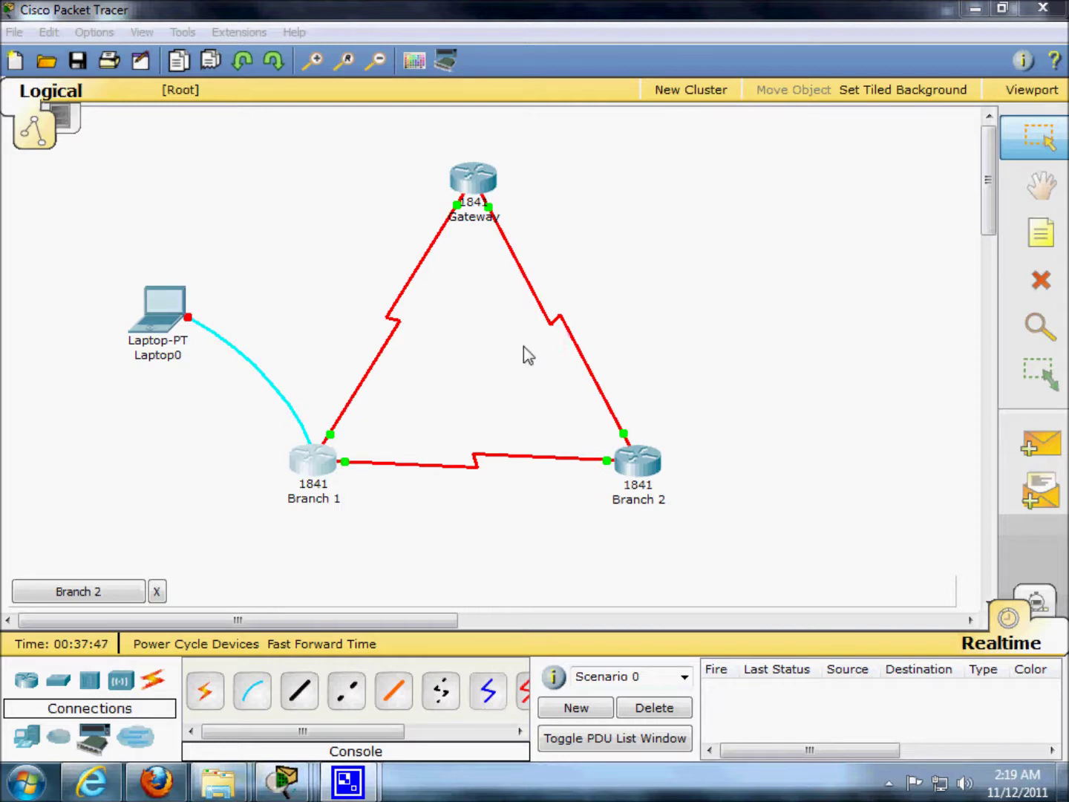
# Open Gateway's console and bring up the Gateway> user prompt
pyautogui.click(469, 189)
pyautogui.press('Return')
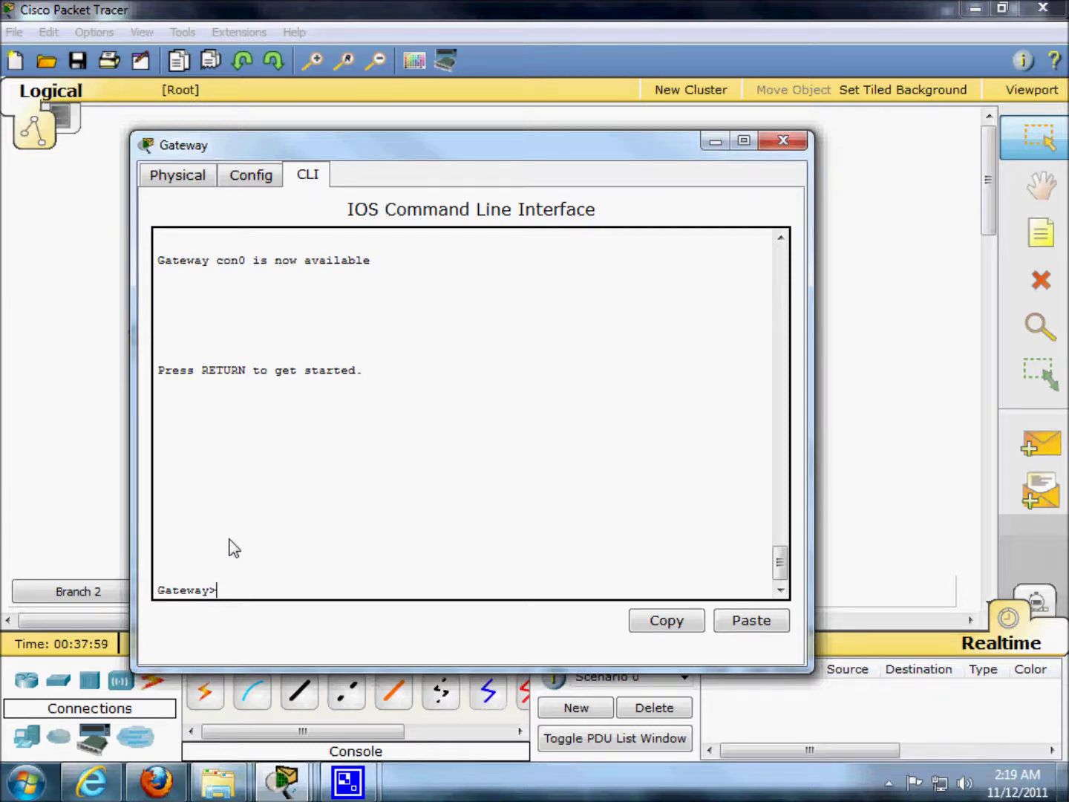
pyautogui.write('s')
pyautogui.write('how ip r')
pyautogui.write('oute')
# Run show ip route on Gateway to list its connected and EIGRP-learned routes
pyautogui.press('Return')
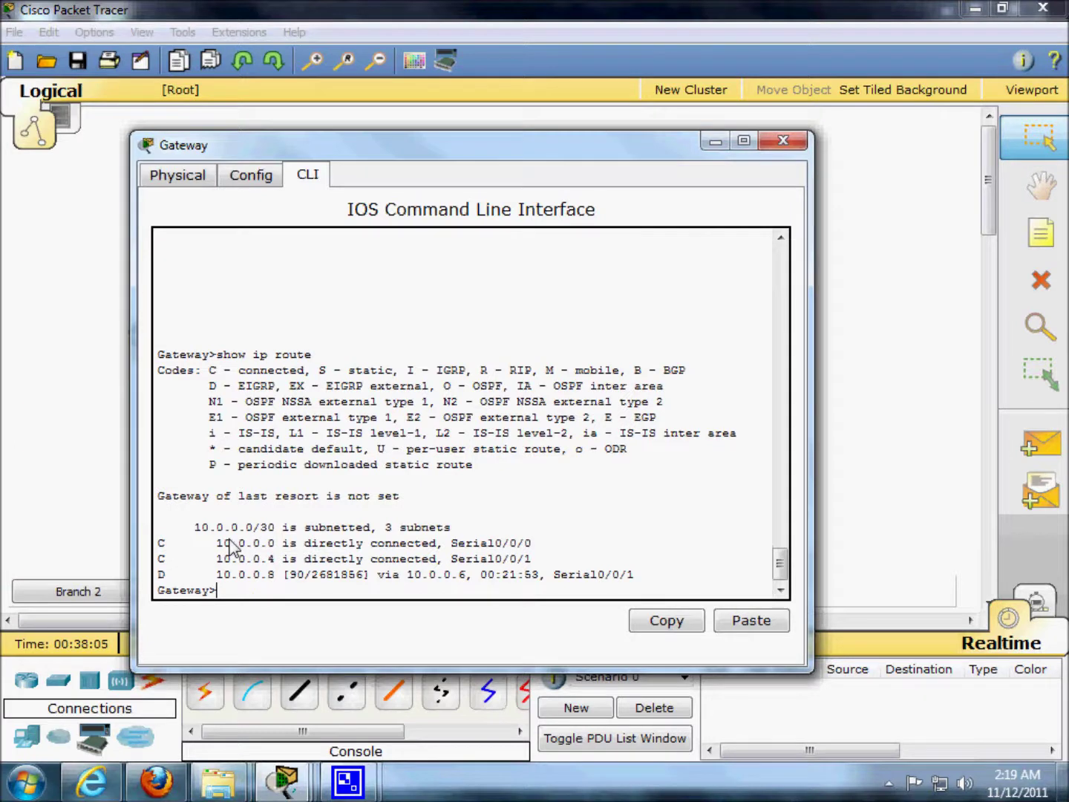